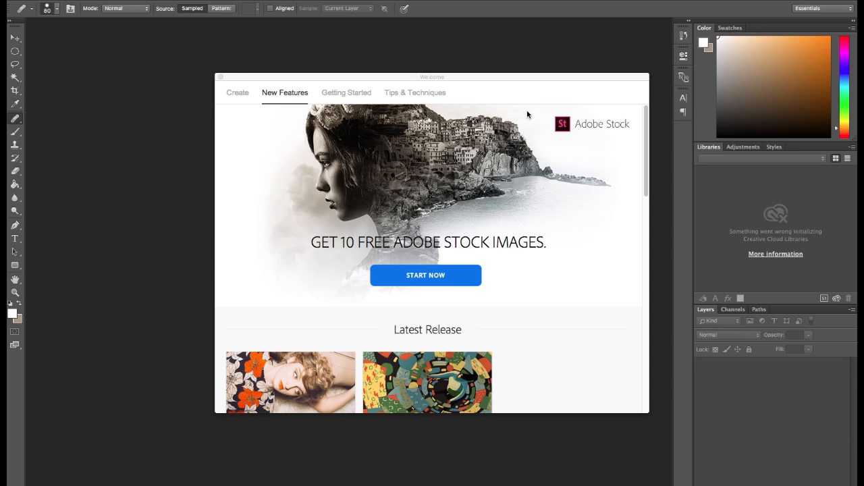
- Close the Welcome window
click(220, 77)
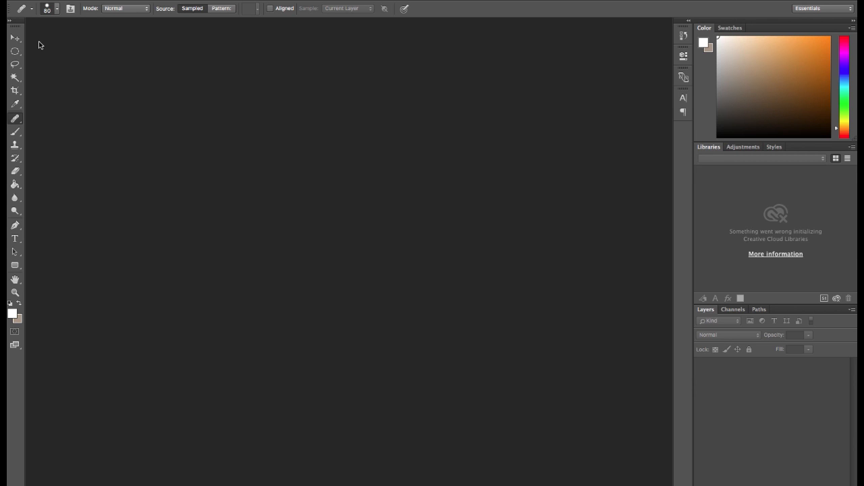
click(98, 0)
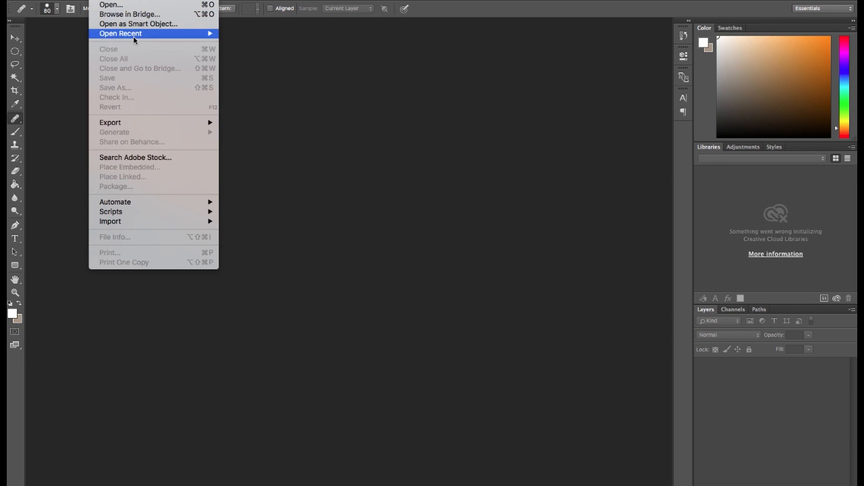
mouse_move(162, 34)
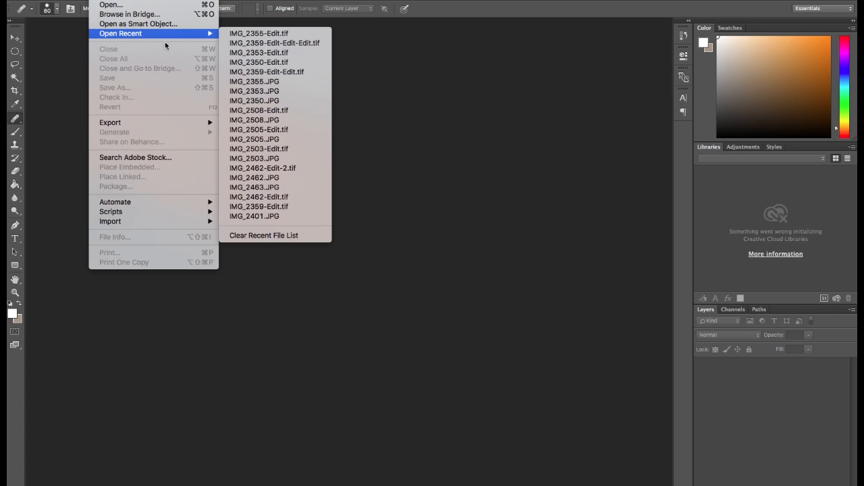
click(288, 55)
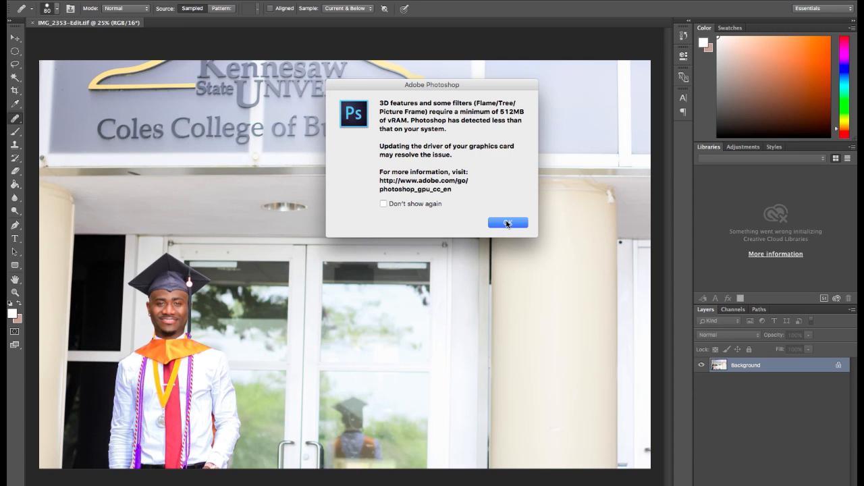
click(506, 222)
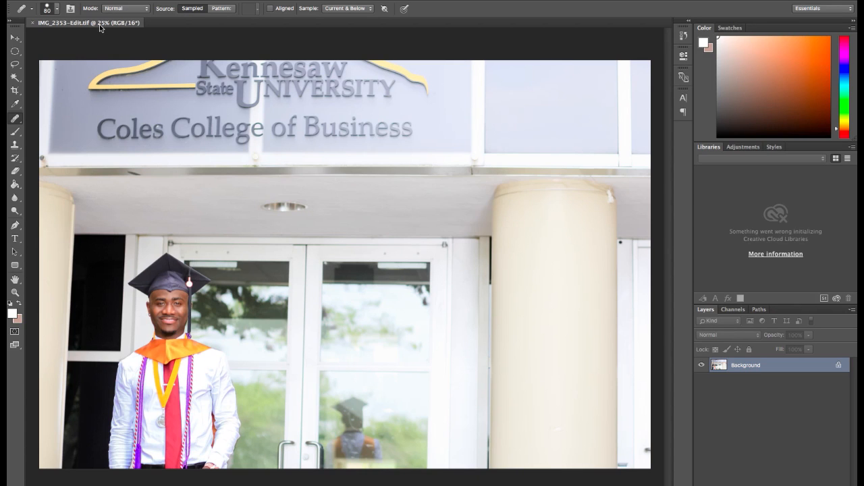
click(31, 23)
- Open the recent file IMG_2350.JPG, accepting the default Camera Raw settings
click(101, 0)
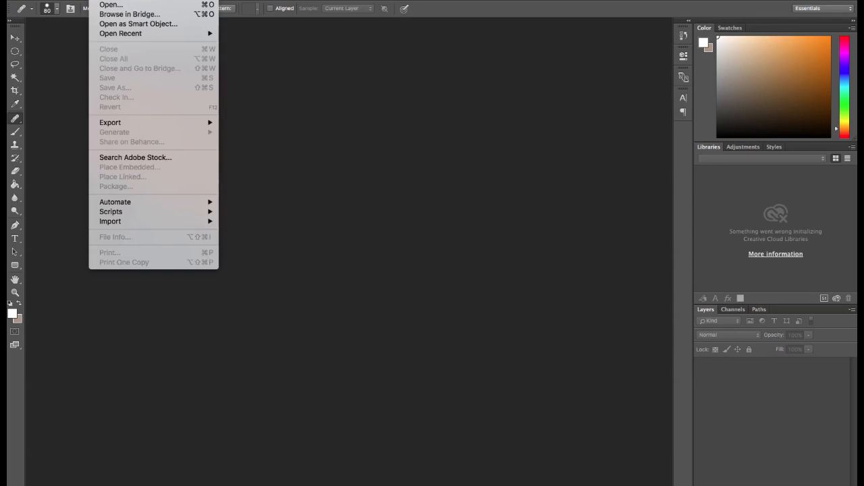
mouse_move(190, 33)
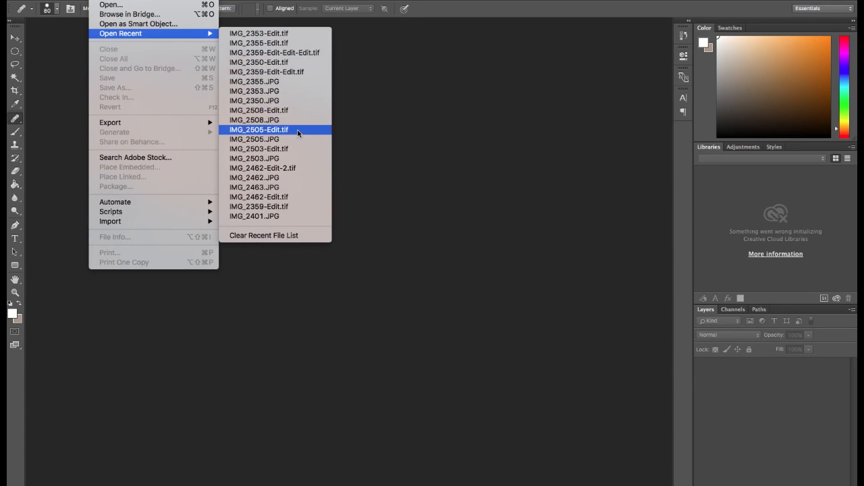
click(285, 102)
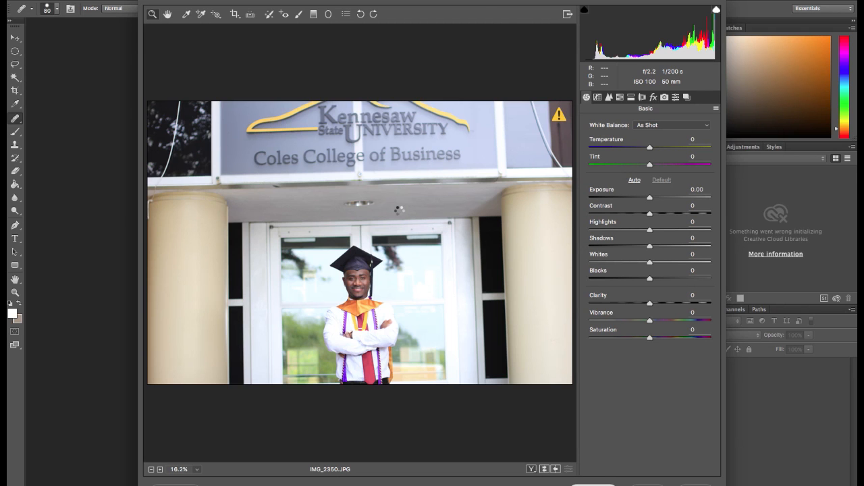
key(Return)
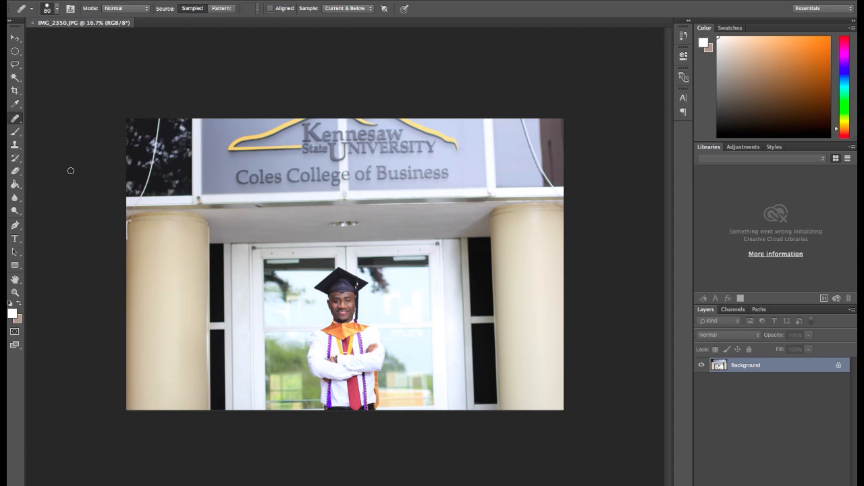
- Swap the foreground and background colors back and forth until the original order is restored
click(14, 39)
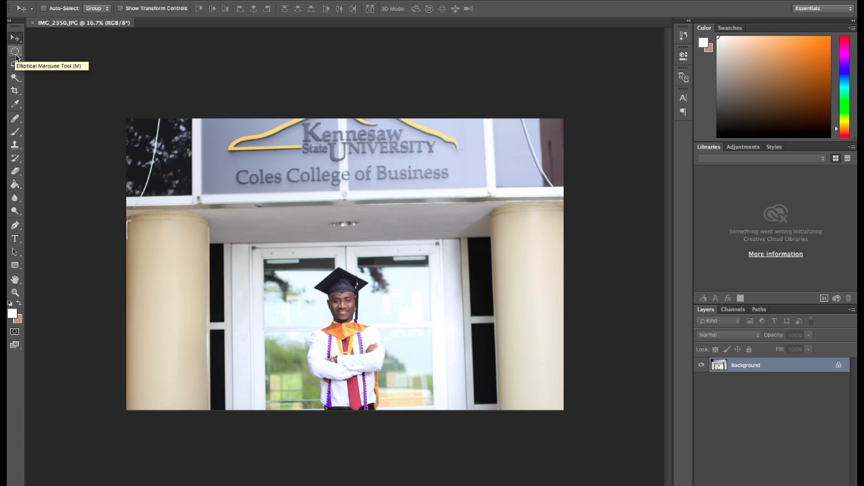
click(17, 66)
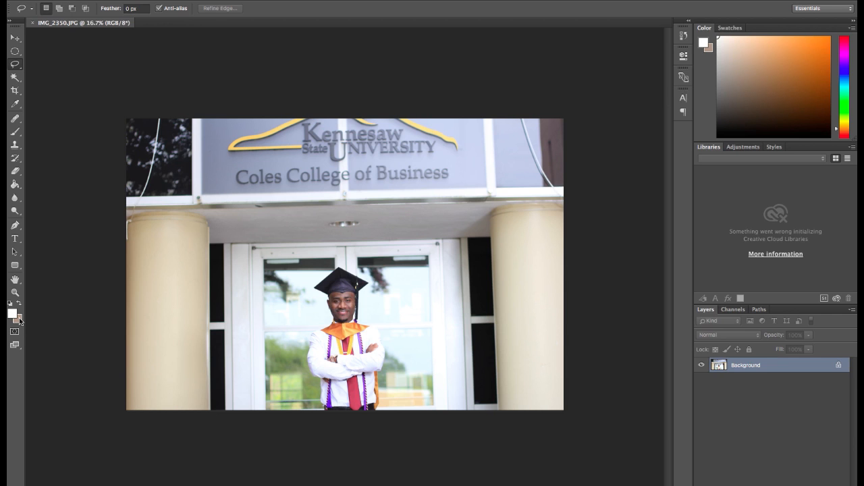
key(x)
key(x)
key(x)
key(x)
- Convert the locked Background into a regular editable layer with the default settings
click(15, 40)
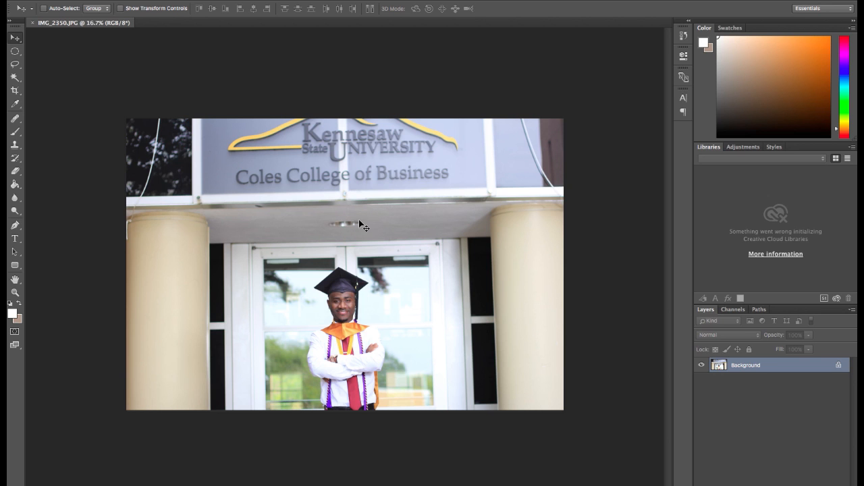
click(334, 270)
click(511, 164)
double_click(791, 367)
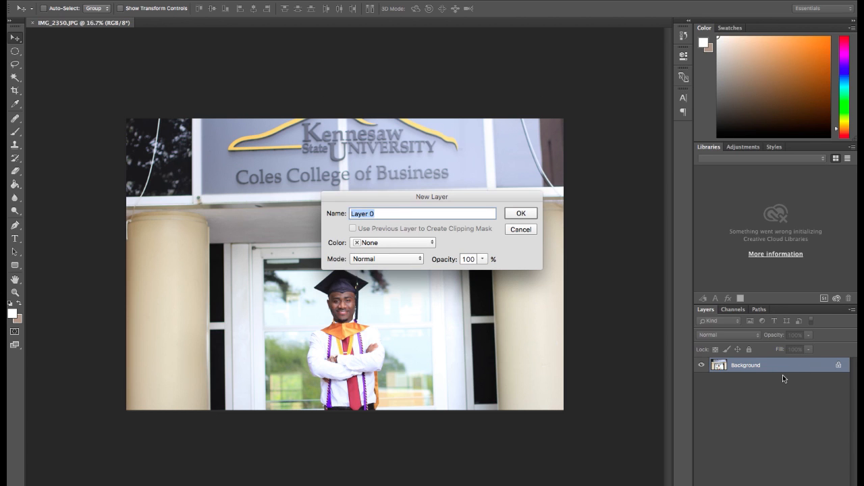
key(Return)
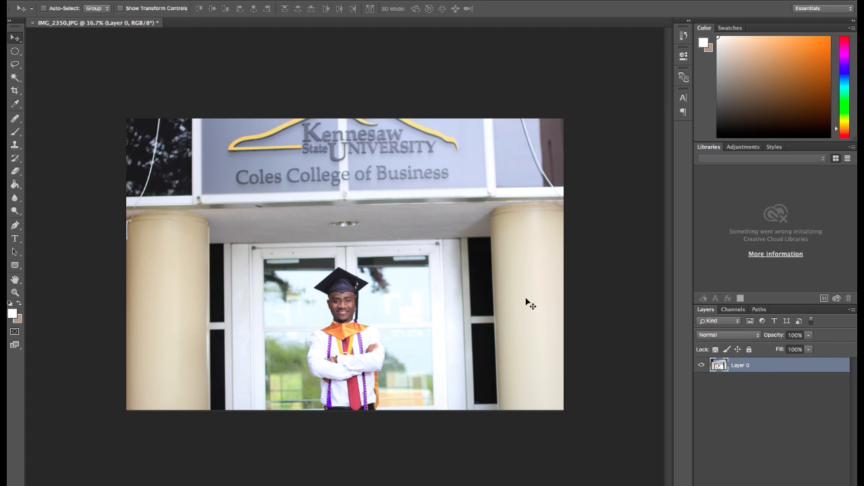
- Shift the photo layer around the canvas with the Move tool and return it to its original position
drag(346, 239, 393, 250)
key(ctrl+z)
drag(371, 274, 392, 264)
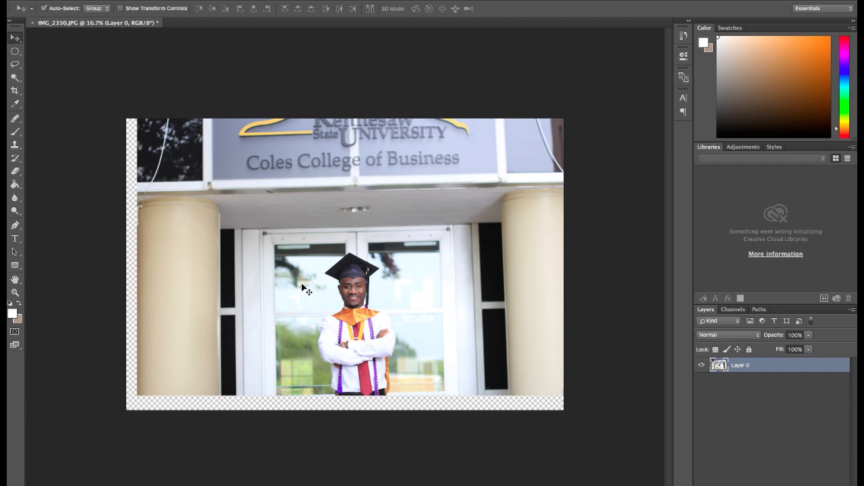
drag(306, 290, 295, 305)
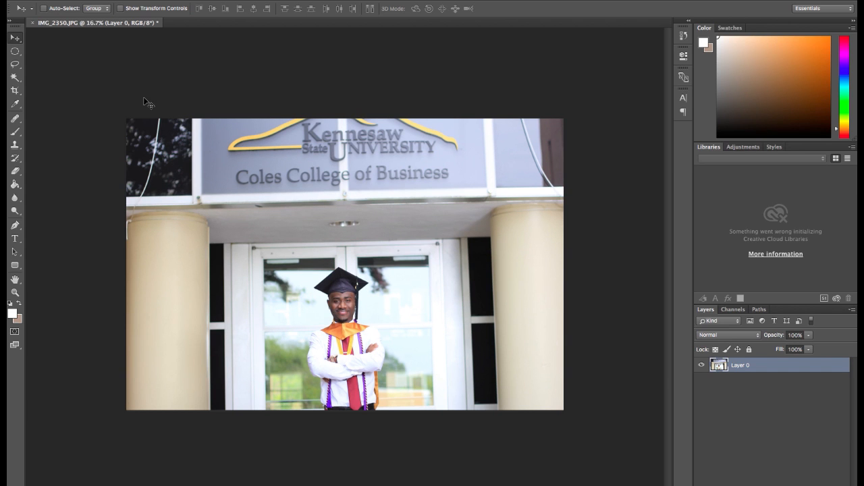
- Select a large ellipse over the middle of the photo with the Elliptical Marquee and copy it to a new layer
click(14, 52)
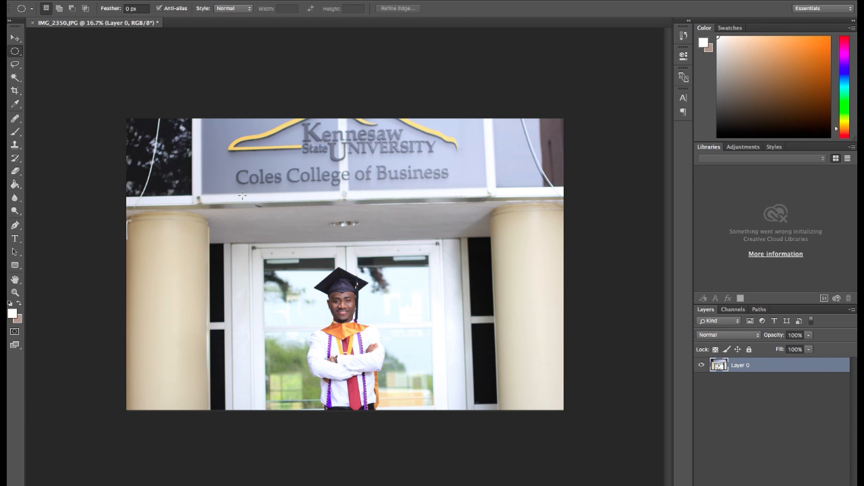
drag(173, 135, 455, 392)
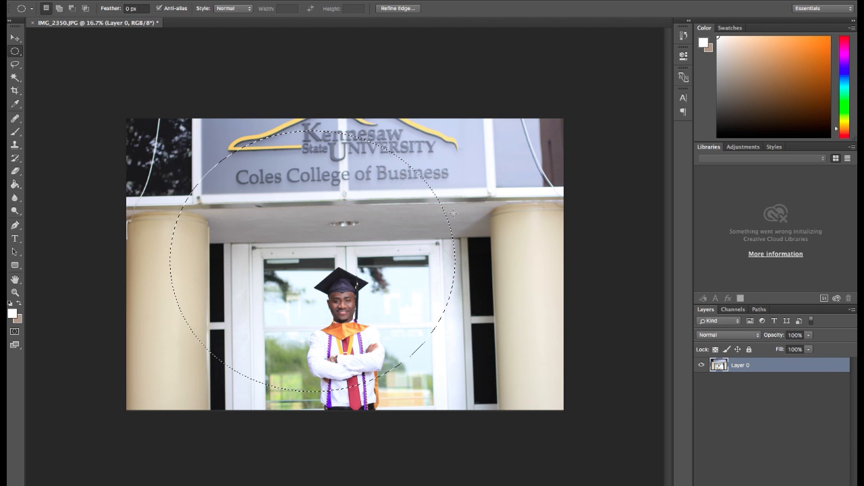
key(super+j)
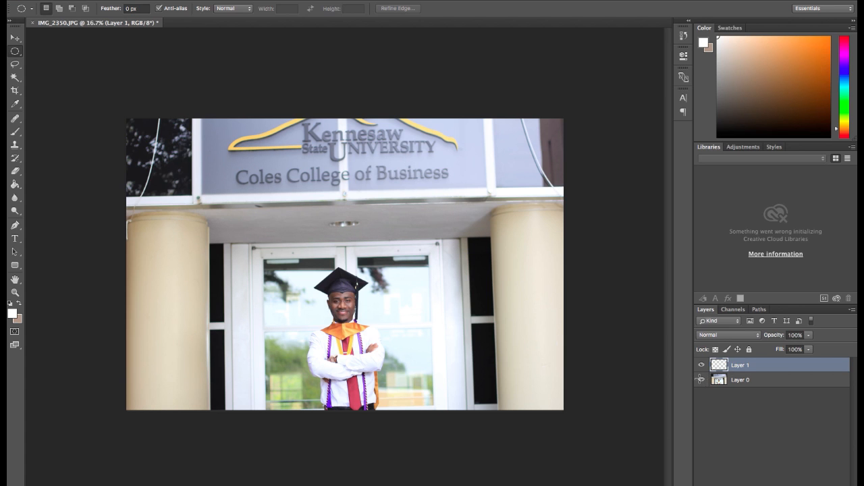
- Toggle the visibility of the original photo layer to examine the copied ellipse on its own
click(703, 380)
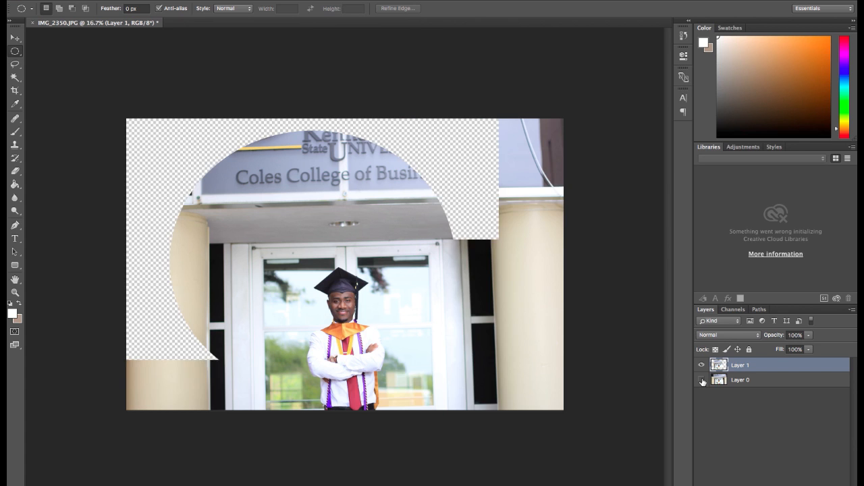
click(702, 381)
click(702, 380)
click(702, 380)
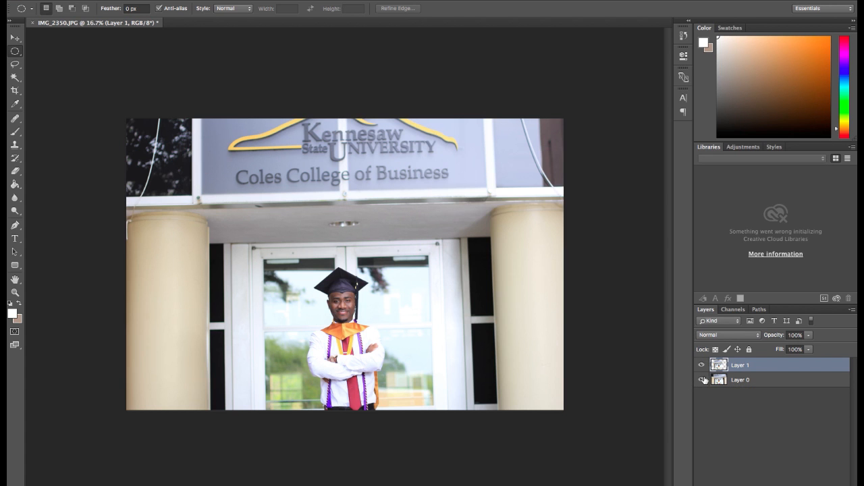
click(702, 381)
click(702, 381)
- Undo the layer copy and clear the elliptical selection
key(ctrl+z)
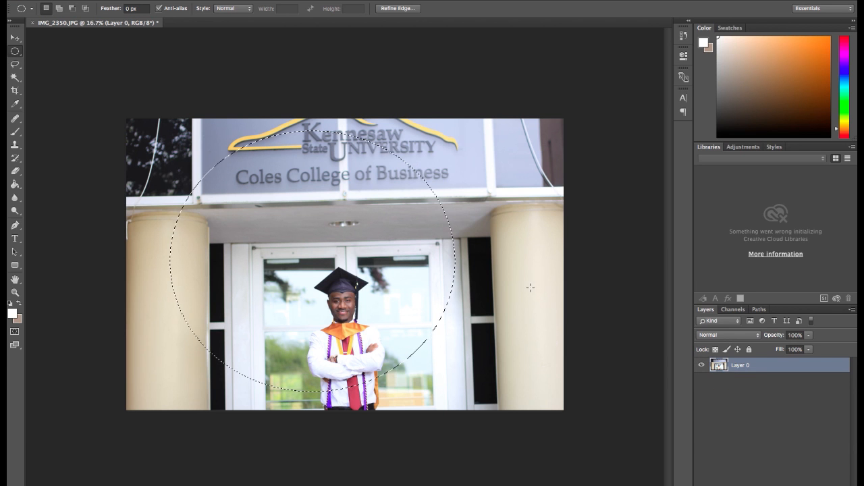
click(390, 218)
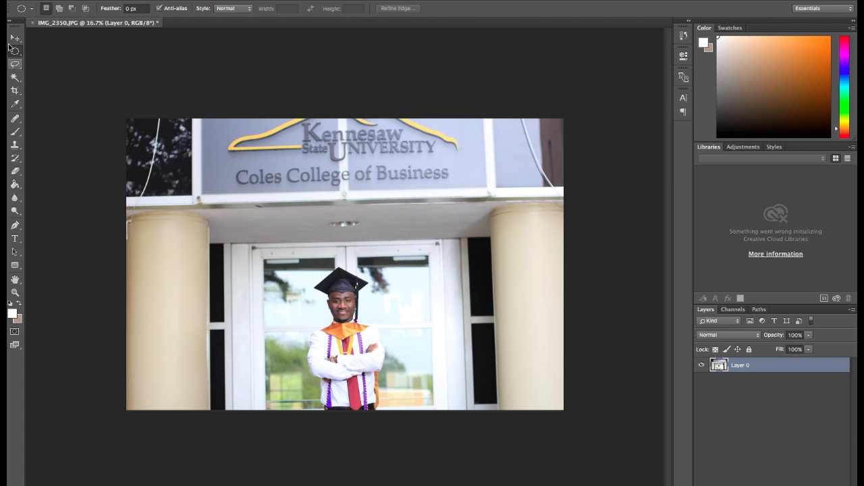
- Draw a freehand Lasso selection running from the building sign down around the graduate's upper body
click(16, 66)
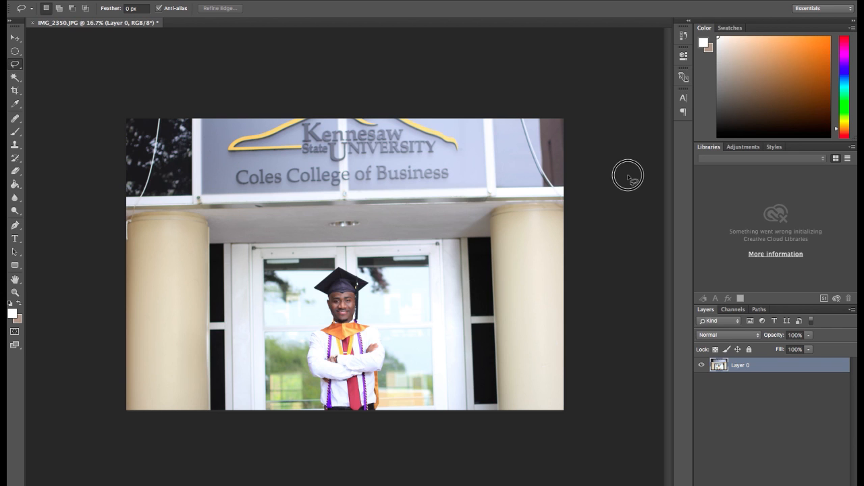
drag(152, 60, 159, 70)
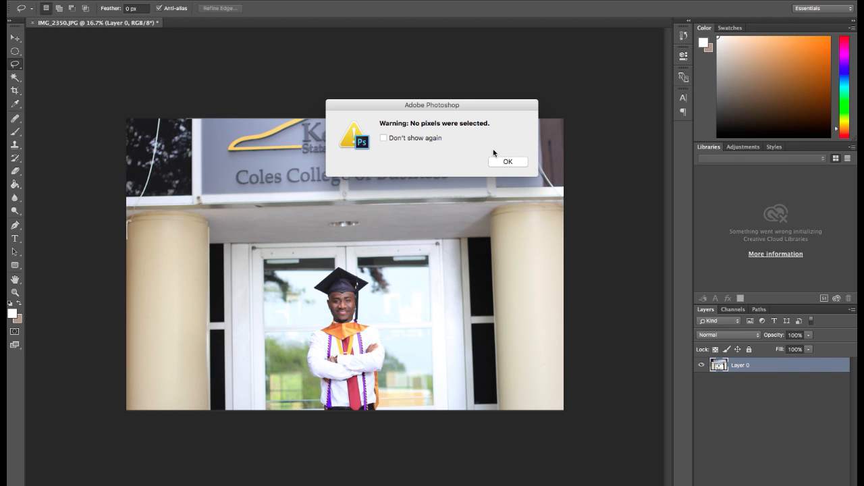
click(508, 162)
mouse_move(283, 130)
mouse_down()
mouse_move(252, 173)
mouse_move(288, 209)
mouse_move(257, 219)
mouse_move(272, 280)
mouse_move(371, 237)
mouse_move(441, 299)
mouse_move(441, 325)
mouse_move(397, 343)
mouse_move(321, 351)
mouse_move(258, 324)
mouse_move(219, 281)
mouse_move(218, 161)
mouse_move(255, 134)
mouse_move(286, 138)
mouse_up()
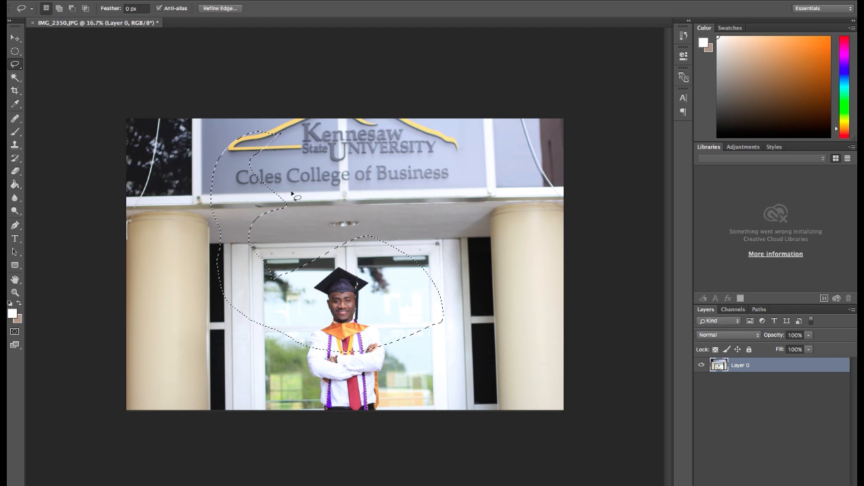
click(112, 96)
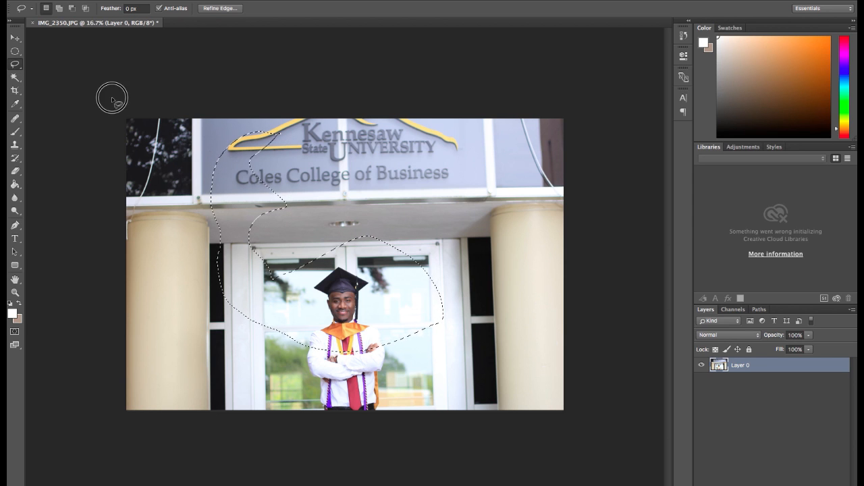
- Select the ceiling area above the doors with the Magic Wand at tolerance 85, and clear that selection
click(16, 77)
click(273, 227)
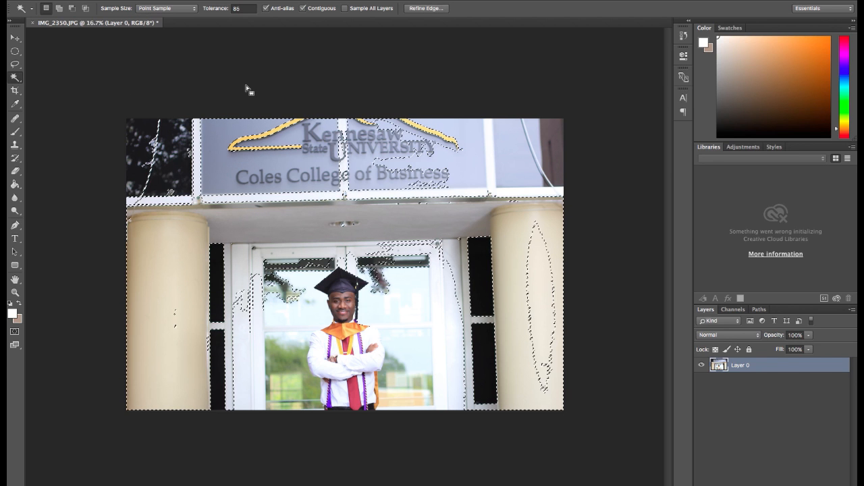
double_click(243, 8)
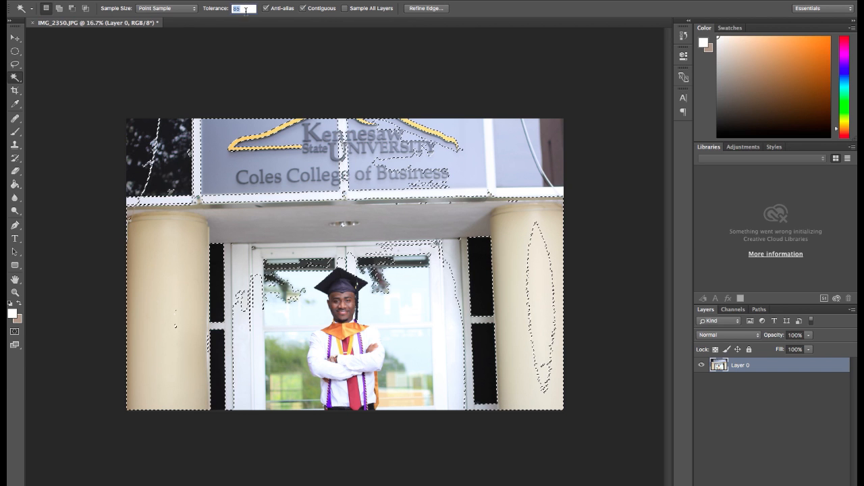
click(260, 252)
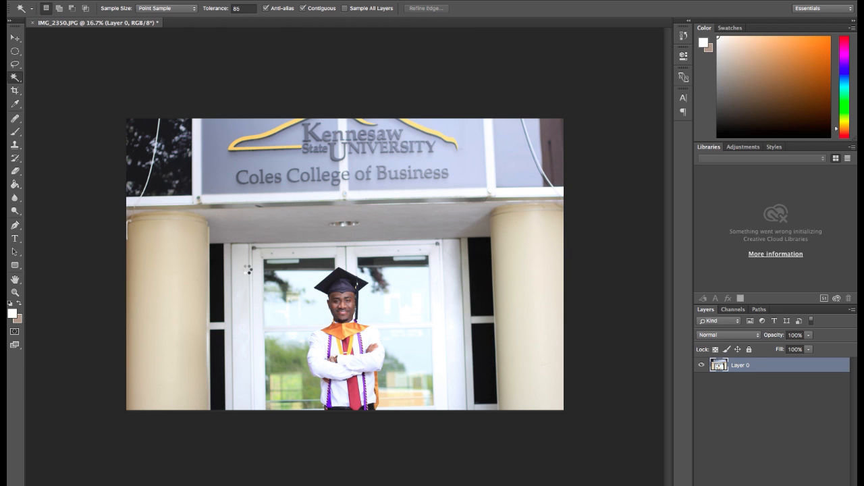
- Try Magic Wand selections on the white door frame and its surroundings, clearing them again
click(246, 270)
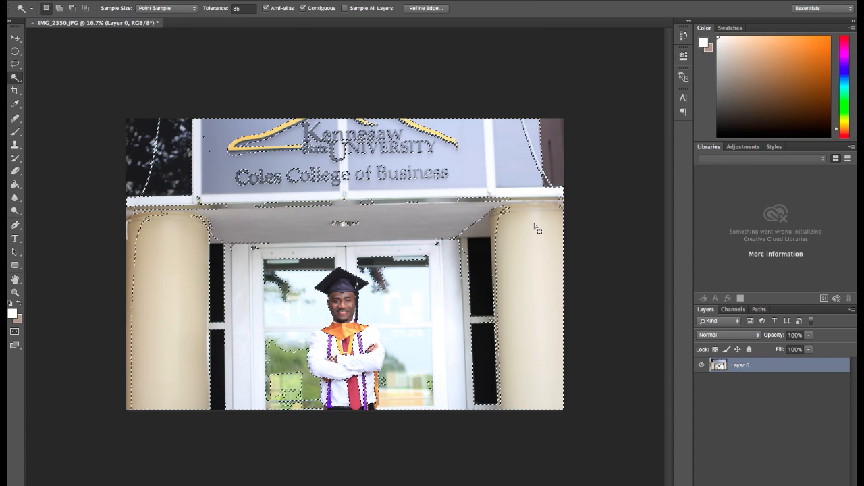
key(ctrl+d)
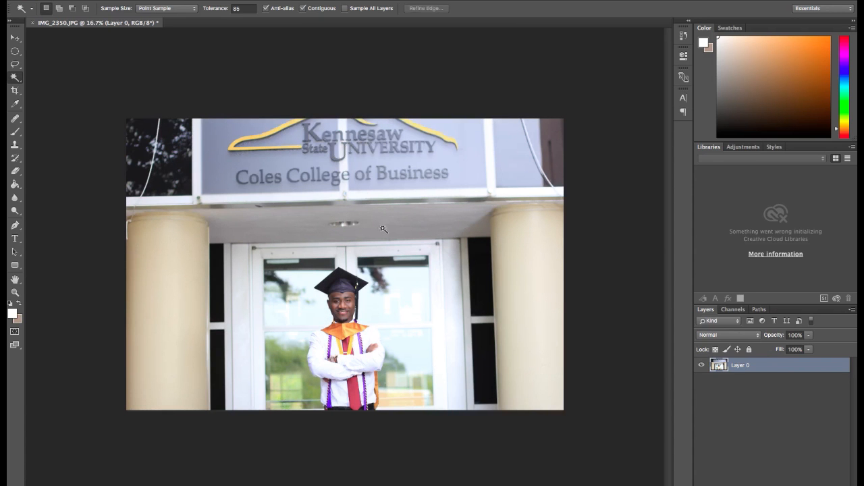
click(443, 329)
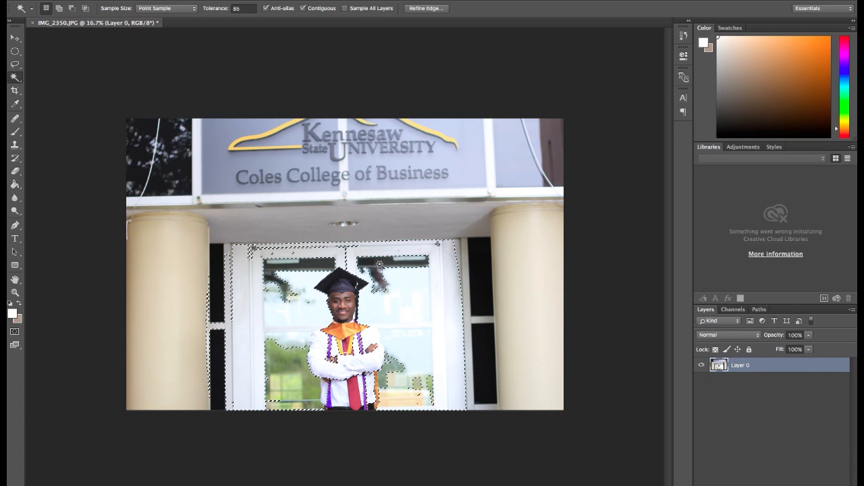
click(242, 239)
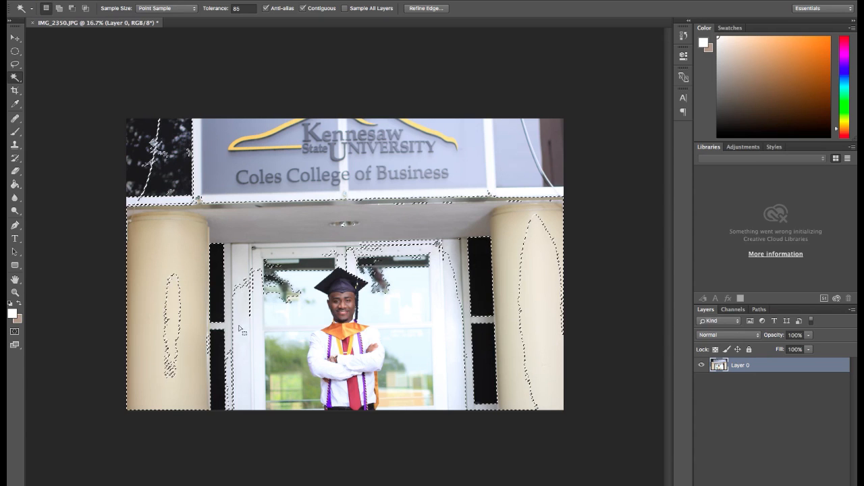
key(ctrl+d)
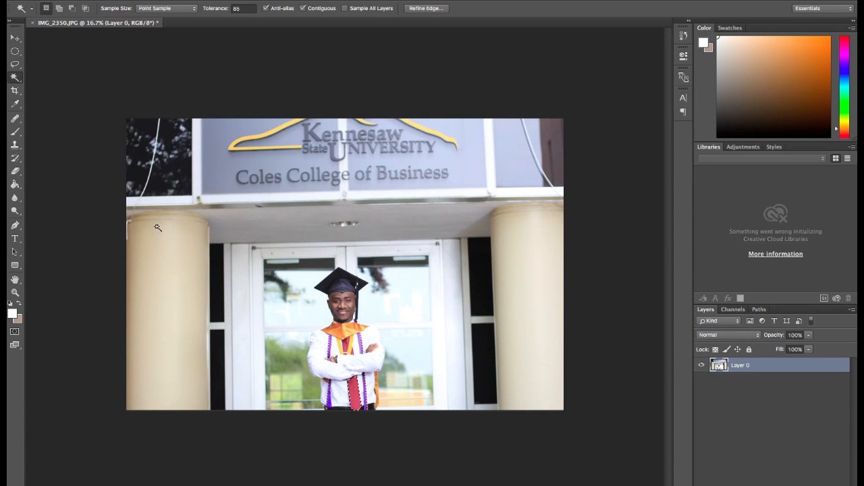
- Select parts of the graduate's face and stole with the Magic Wand, and try cropping the photo to the graduate and doorway
click(345, 343)
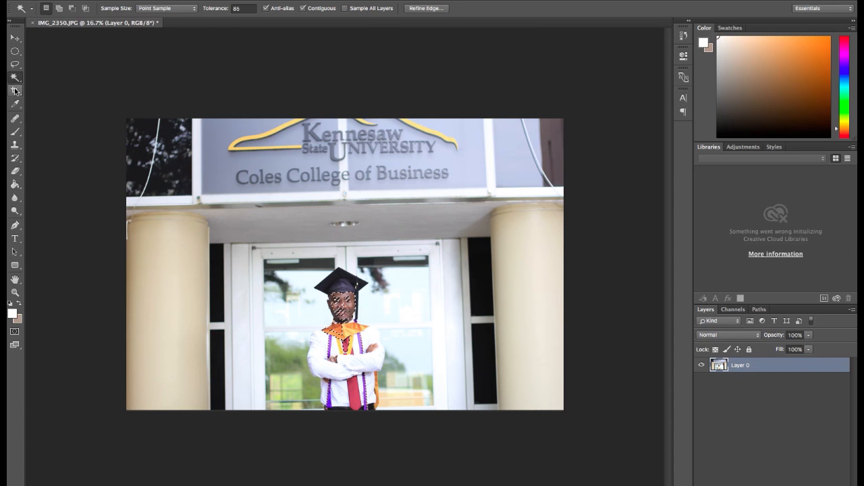
click(15, 90)
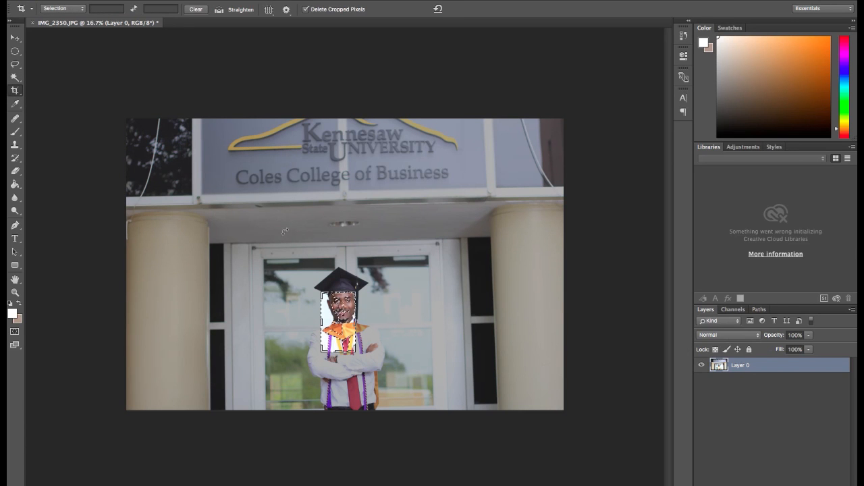
drag(321, 292, 277, 247)
drag(404, 334, 481, 347)
drag(342, 345, 410, 287)
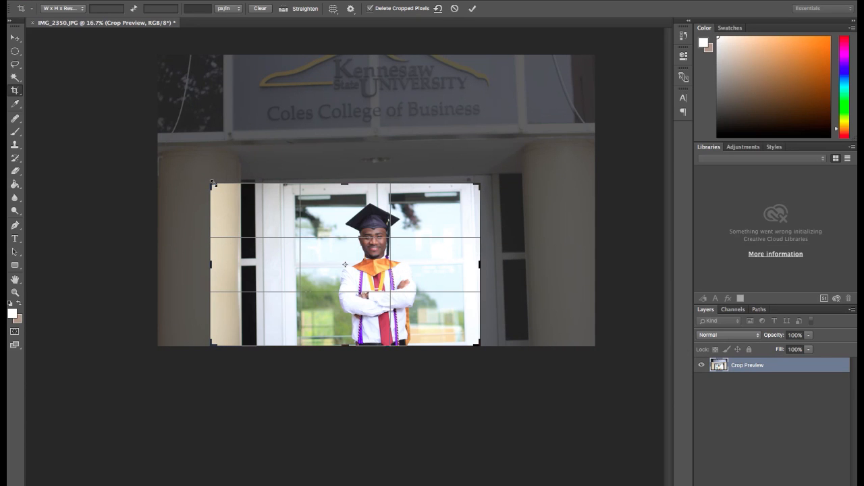
double_click(333, 215)
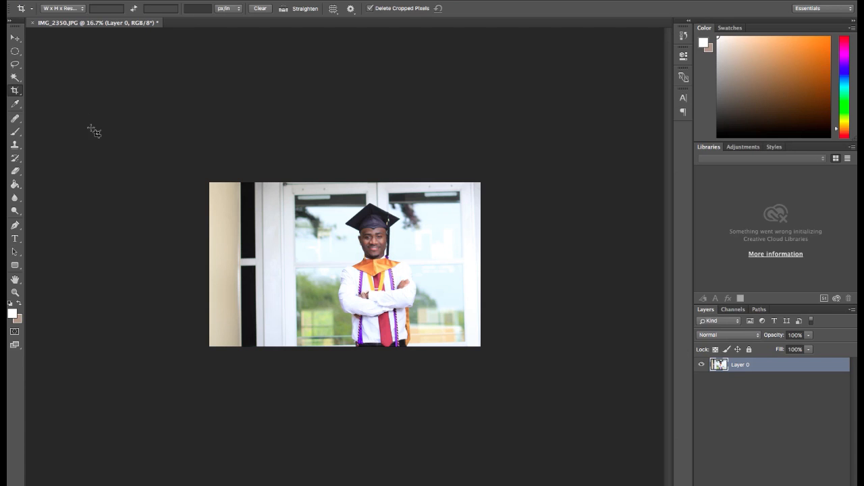
key(ctrl+z)
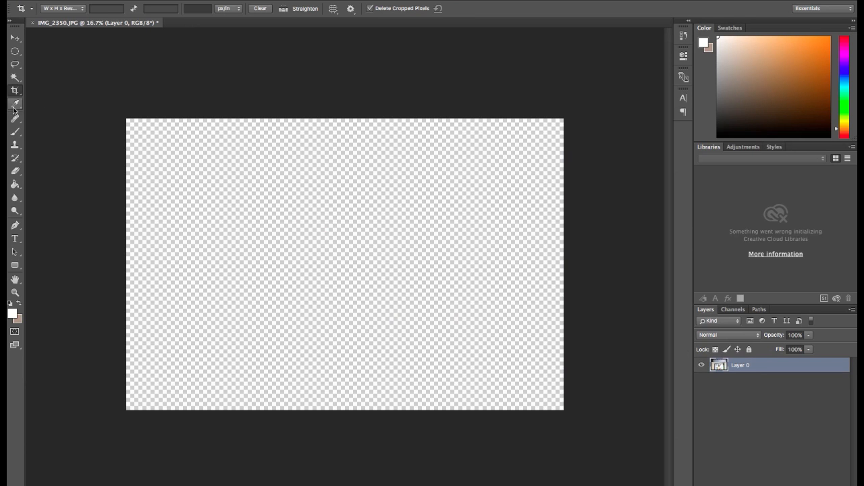
- Sample the yellow of the roof outline on the building sign as the foreground color with the Eyedropper
click(15, 103)
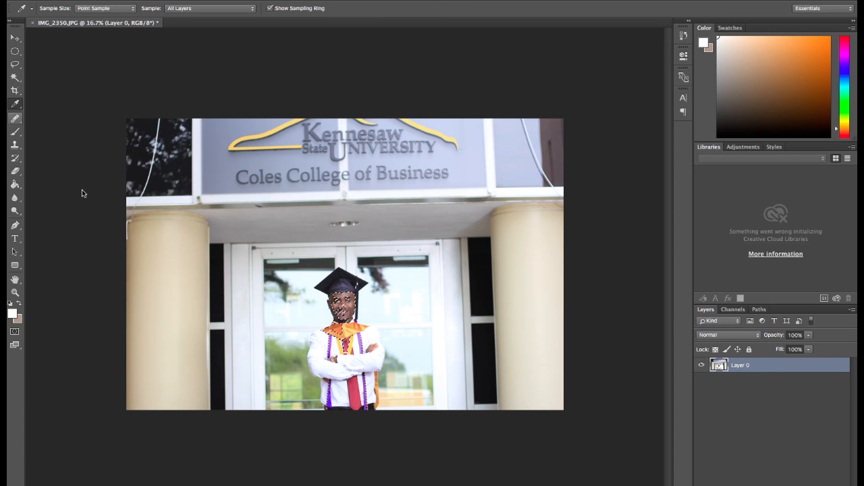
click(264, 135)
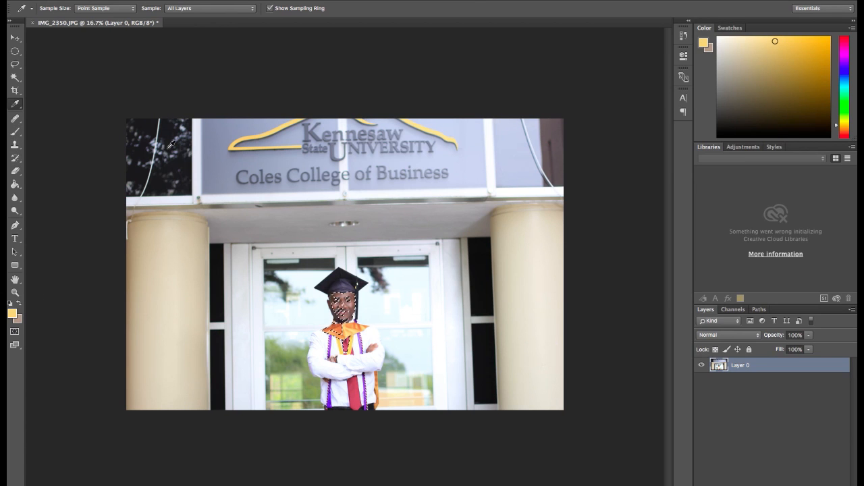
click(14, 131)
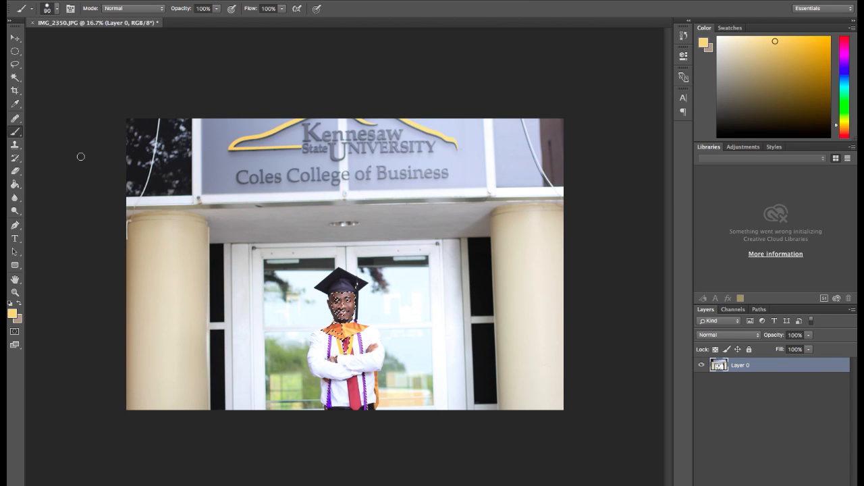
click(15, 105)
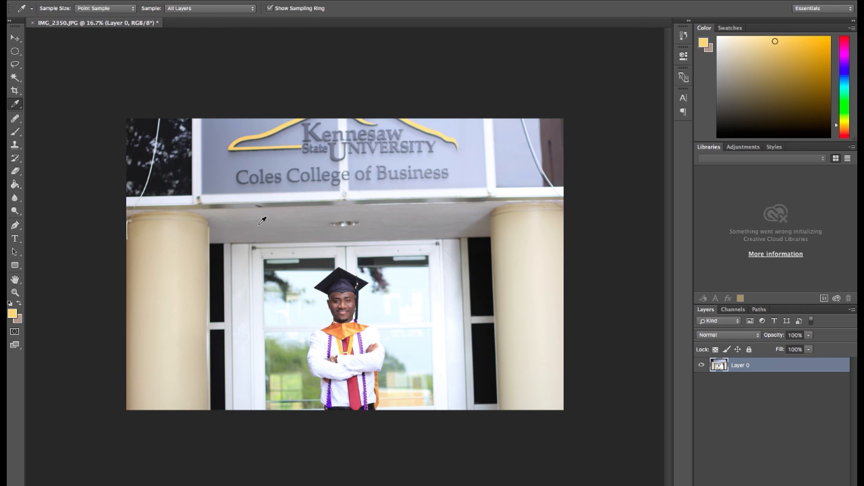
- Try removing the upper part of the cable on the gray panel beside the sign with the Spot Healing Brush at size 100
click(15, 120)
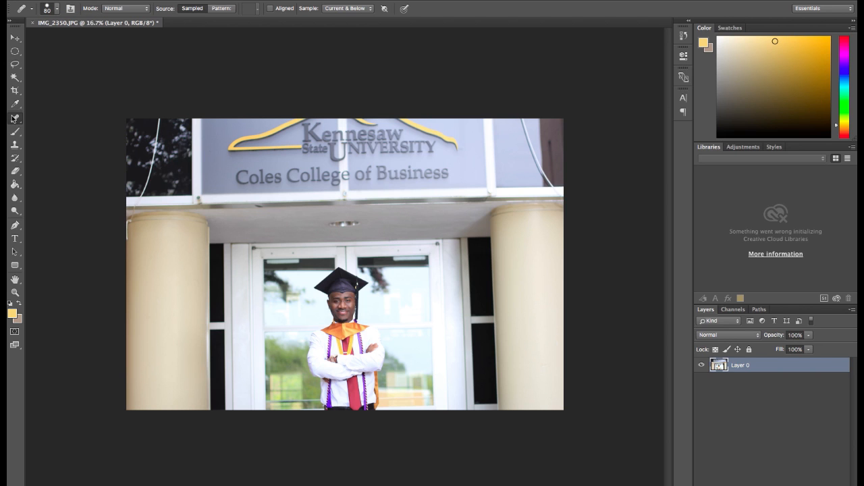
alt+click(15, 120)
alt+click(15, 121)
alt+click(15, 120)
alt+click(16, 124)
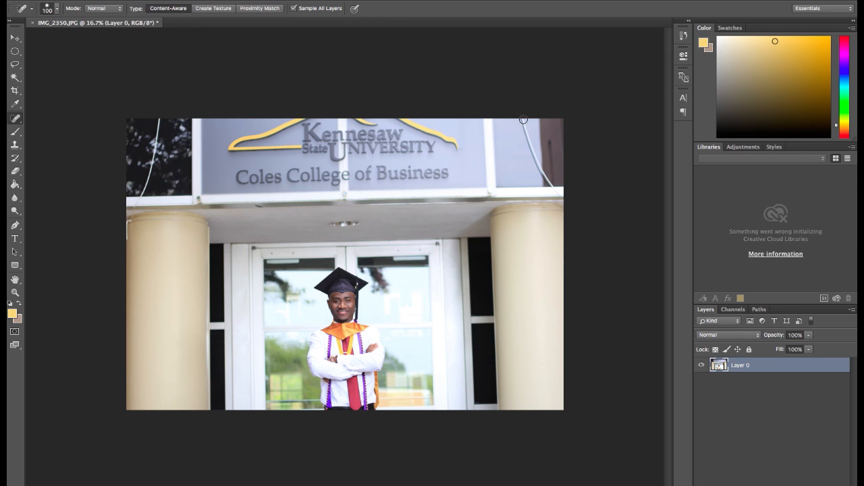
drag(522, 120, 524, 134)
drag(528, 141, 519, 119)
mouse_move(516, 132)
mouse_down()
mouse_move(523, 122)
mouse_move(532, 145)
mouse_move(525, 126)
mouse_up()
mouse_move(521, 127)
mouse_down()
mouse_move(527, 184)
mouse_move(529, 142)
mouse_up()
- Try healing the three bolts along the white ledge beneath the sign, and undo the Spot Healing edits
click(199, 199)
click(345, 194)
click(492, 192)
key(ctrl+z)
key(ctrl+z)
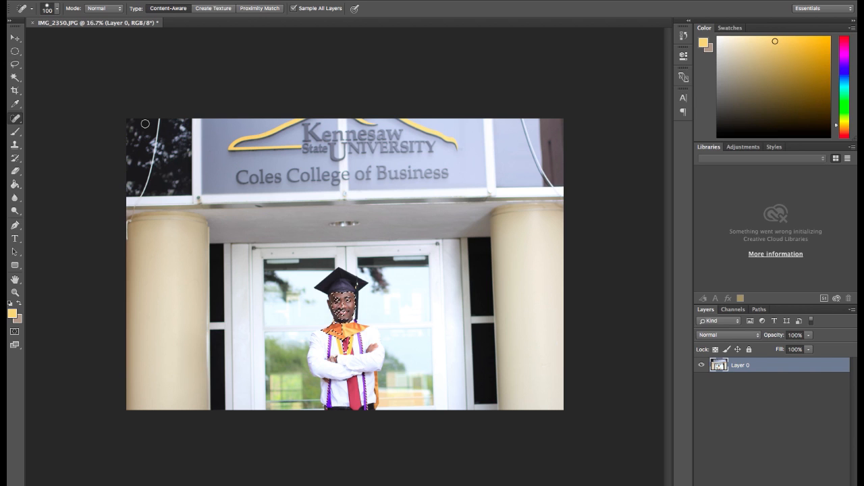
- Clear the selection, and undo a trial yellow Brush stroke running from the sign down to the ceiling
click(15, 131)
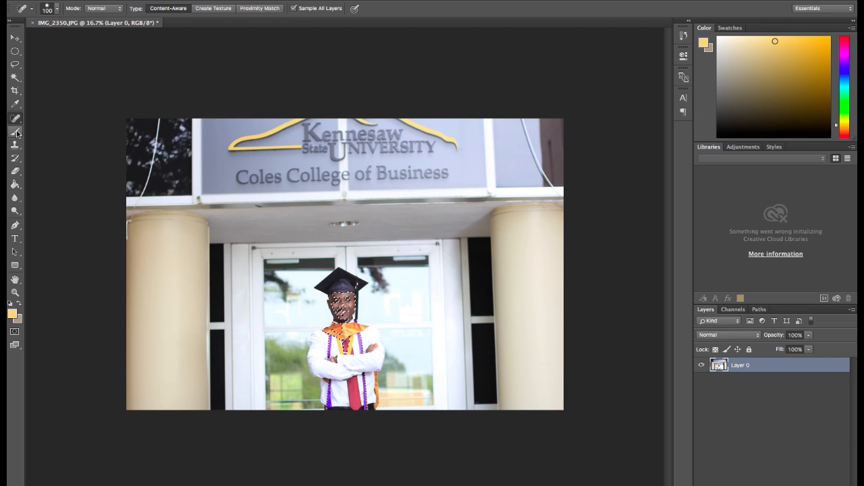
click(16, 133)
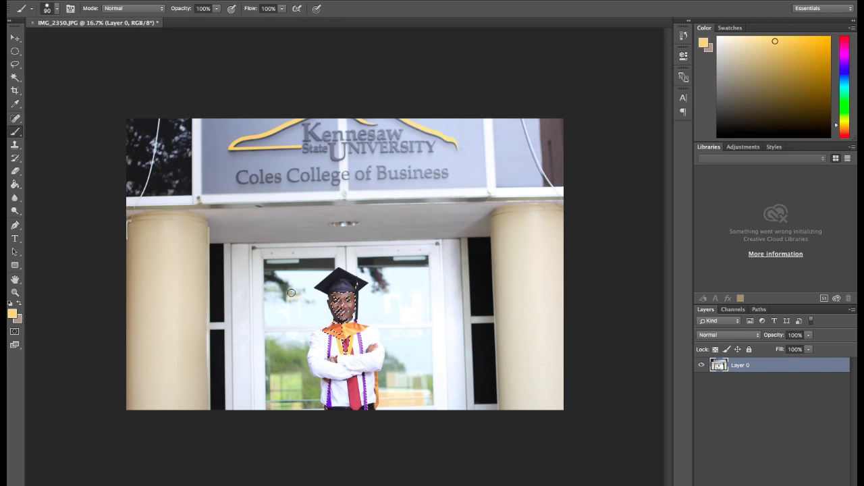
key(ctrl+d)
mouse_move(214, 146)
mouse_down()
mouse_move(234, 222)
mouse_move(220, 179)
mouse_move(211, 196)
mouse_move(212, 160)
mouse_move(223, 213)
mouse_up()
key(super+z)
- Try different brush sizes, including 5000 px, and set the brush to 59 px with 0% hardness
click(58, 8)
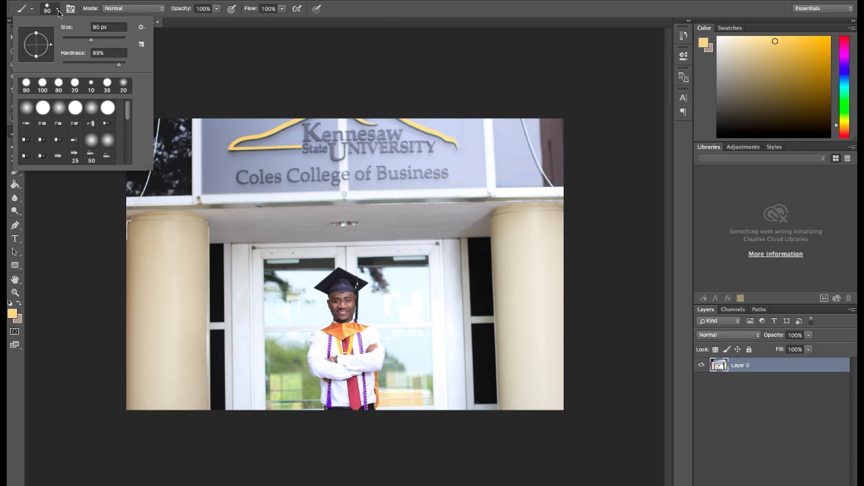
click(90, 40)
drag(127, 45, 145, 38)
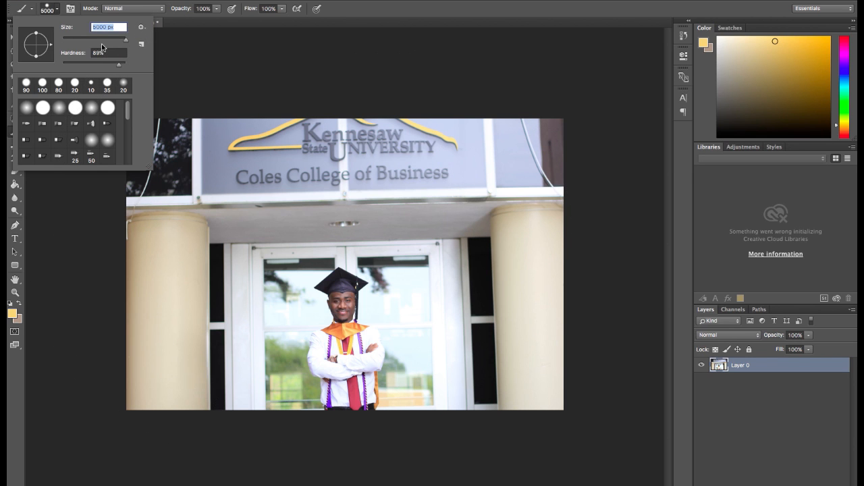
drag(126, 40, 58, 42)
text(30)
key(Return)
drag(72, 40, 82, 41)
drag(118, 64, 45, 68)
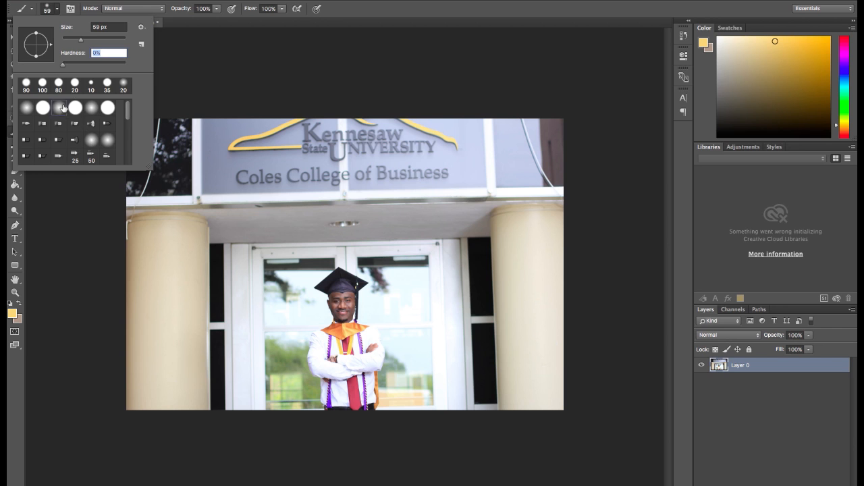
key(Return)
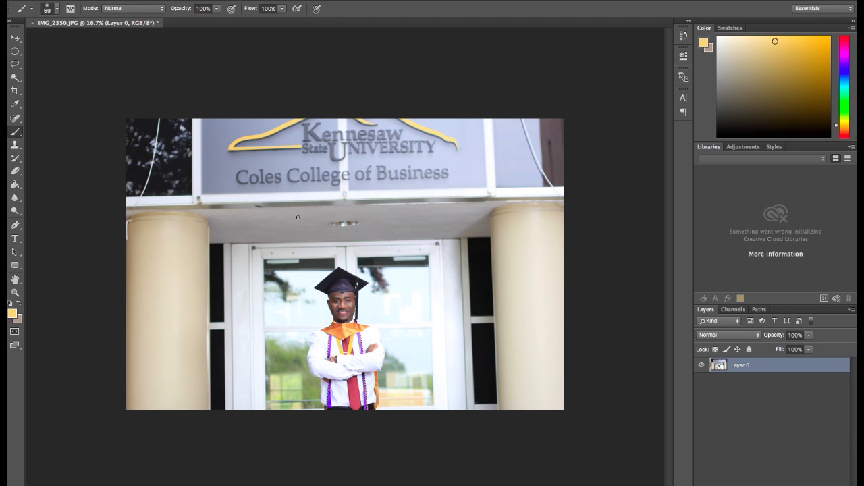
- Enlarge the brush to 2000 px and paint a soft yellow patch over the ceiling and the glass door beside the graduate
key(bracketright)
key(bracketright)
key(bracketright)
key(bracketright)
key(bracketright)
key(bracketright)
key(bracketright)
key(bracketright)
key(bracketright)
key(bracketright)
key(bracketright)
key(bracketright)
key(bracketright)
key(bracketright)
key(bracketright)
key(bracketright)
key(bracketright)
key(bracketright)
key(bracketright)
key(bracketright)
key(bracketright)
key(bracketright)
key(bracketright)
key(bracketright)
key(bracketright)
key(bracketright)
key(bracketright)
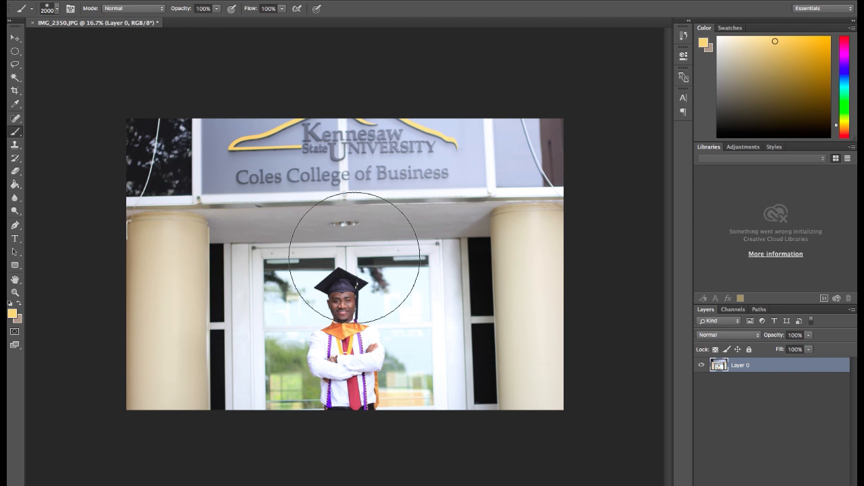
click(271, 224)
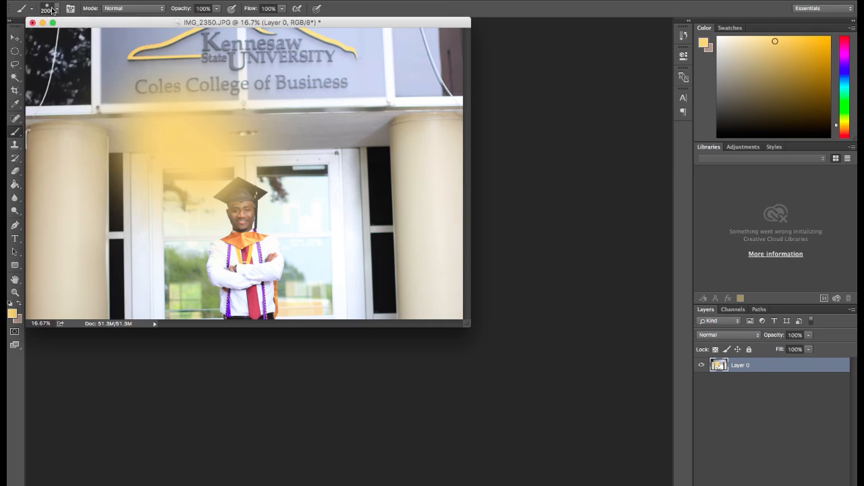
- Switch the brush to the 20 px preset with 100% hardness
click(51, 10)
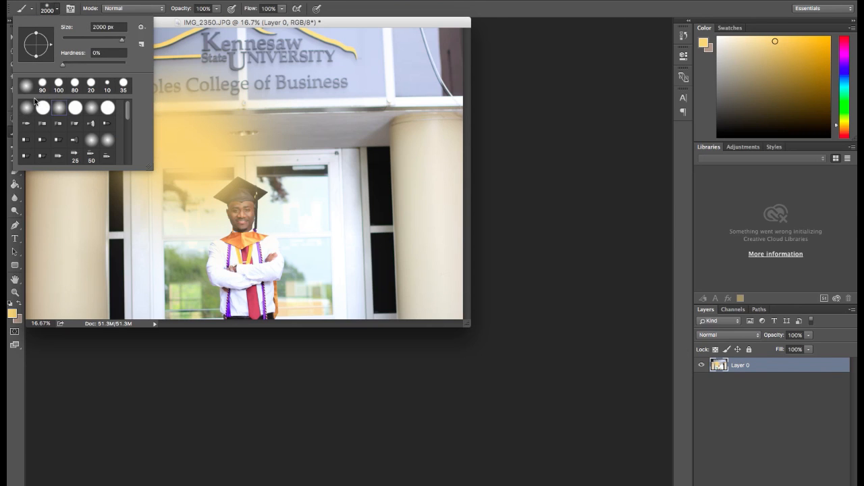
click(92, 85)
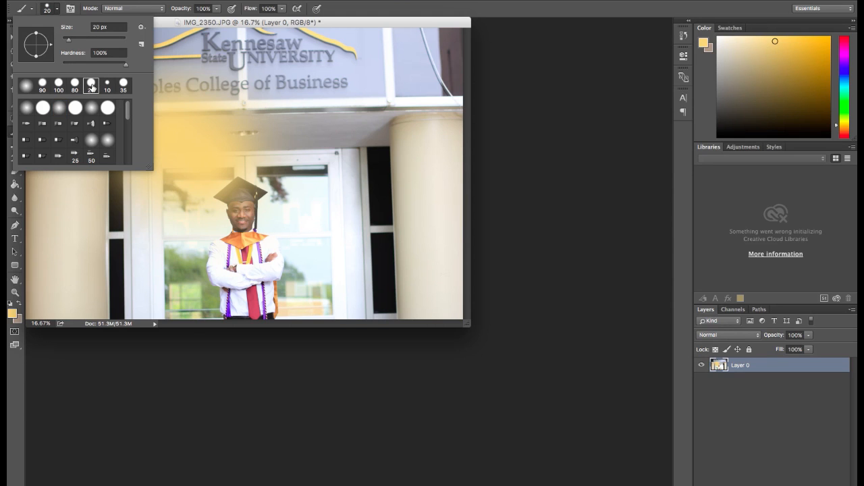
key(Return)
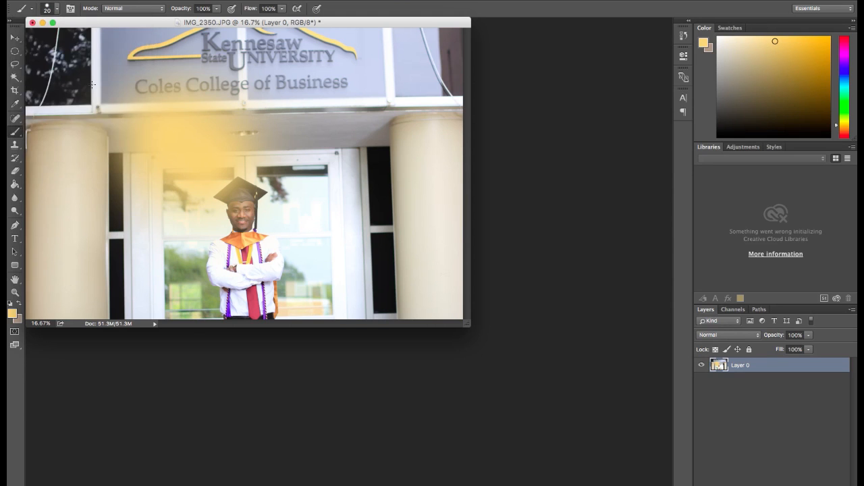
click(58, 9)
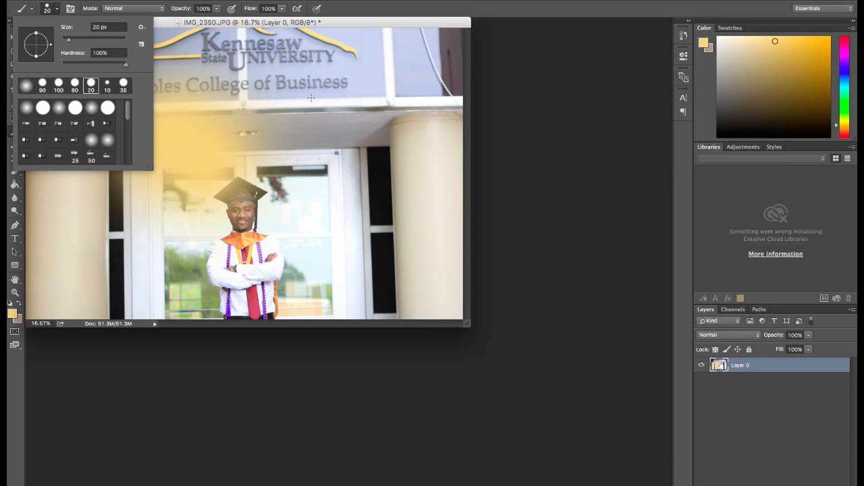
key(Return)
- Dock the floating image window again and undo the soft yellow paint
mouse_move(87, 23)
mouse_down()
mouse_move(108, 55)
mouse_move(90, 25)
mouse_up()
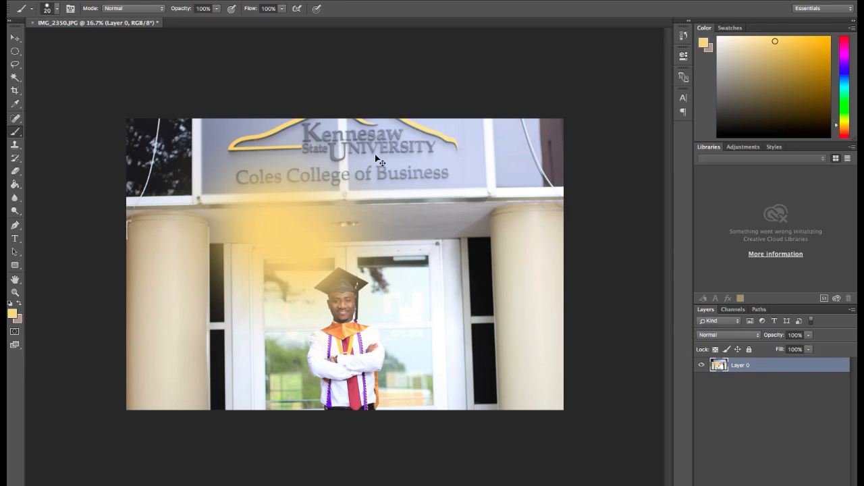
key(ctrl+z)
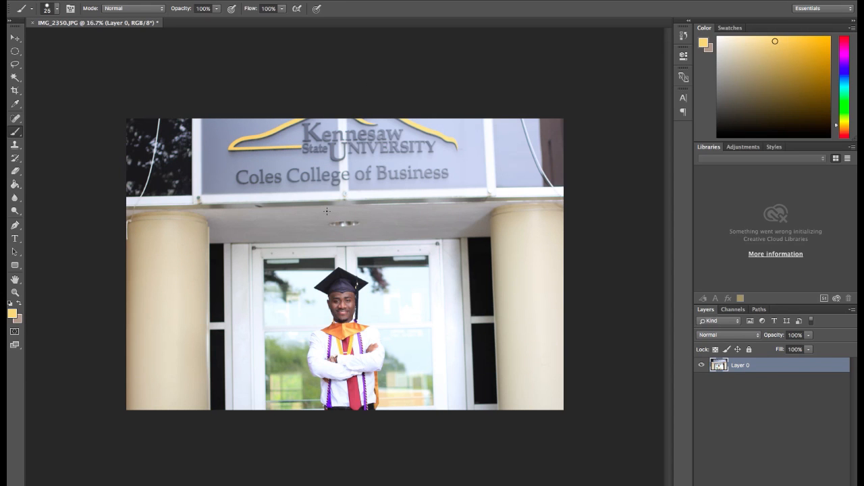
- Enlarge the hard brush to 90 px and try two yellow strokes across the ceiling above the doors, undoing both
key(bracketright)
key(bracketright)
key(bracketright)
key(bracketright)
key(bracketright)
drag(239, 226, 310, 228)
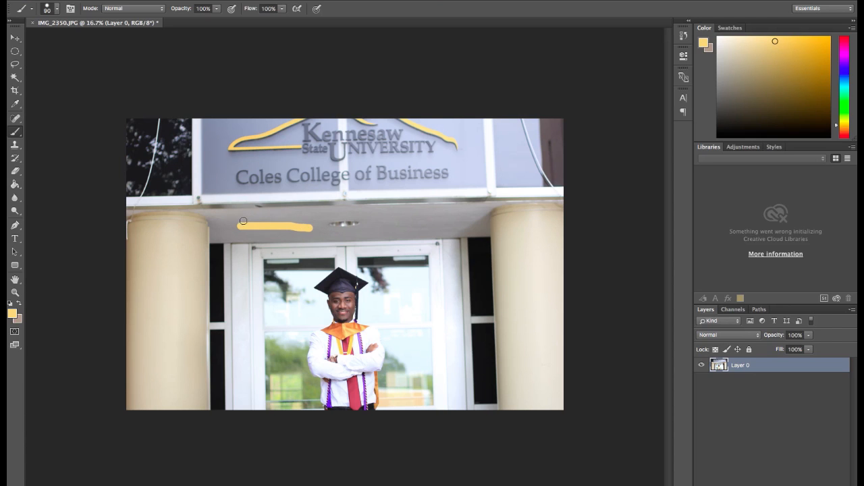
drag(247, 218, 314, 221)
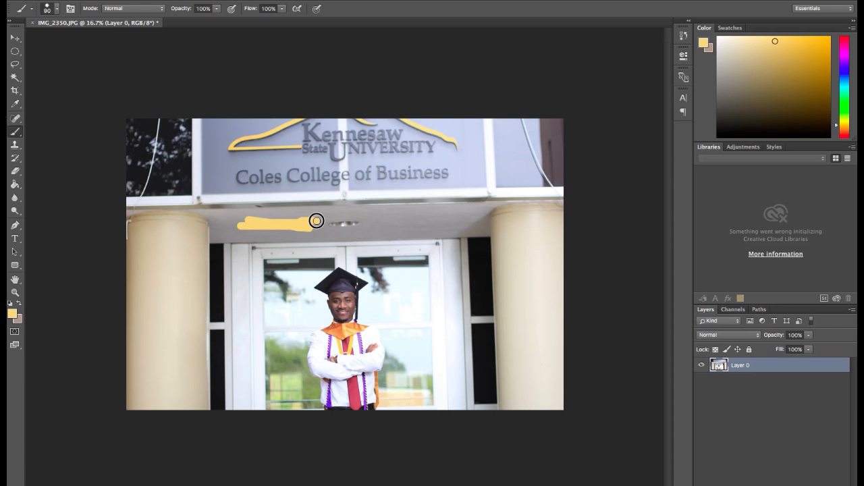
key(ctrl+z)
key(ctrl+z)
key(ctrl+z)
key(ctrl+alt+z)
- Try the Clone Stamp at size 100 on the right column, sampling the gray panel and the column itself, and undo both tests
click(15, 144)
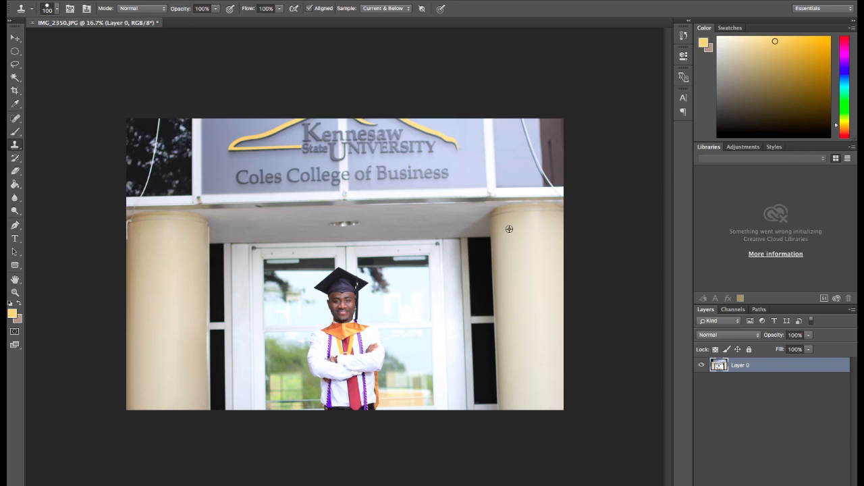
alt+click(503, 122)
click(528, 219)
key(ctrl+z)
alt+click(512, 260)
mouse_move(503, 262)
mouse_down()
mouse_move(499, 335)
mouse_move(498, 319)
mouse_move(507, 346)
mouse_move(510, 266)
mouse_move(503, 272)
mouse_move(515, 323)
mouse_move(497, 274)
mouse_move(489, 326)
mouse_move(493, 280)
mouse_move(479, 257)
mouse_move(484, 269)
mouse_move(513, 282)
mouse_up()
key(ctrl+z)
- Remove the cable across the gray panel and dark wall right of the sign with the Clone Stamp, resampling nearby areas
alt+click(510, 124)
drag(521, 120, 536, 168)
alt+click(543, 161)
alt+click(541, 186)
alt+click(543, 187)
alt+click(560, 186)
alt+click(560, 187)
click(553, 187)
- Clean up the dark wall's uneven edge and lower corner beside the gray panel with the Content-Aware Spot Healing Brush
key(super+equal)
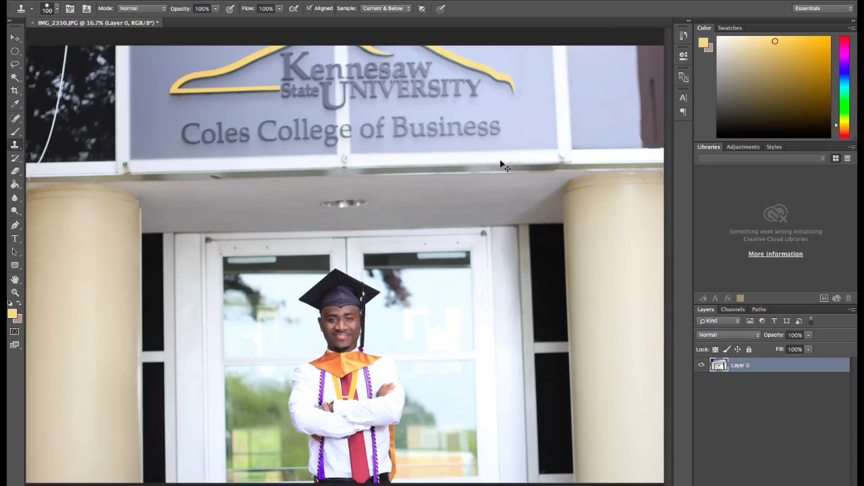
scroll(522, 155, down, 2)
scroll(308, 189, right, 5)
scroll(309, 190, right, 5)
scroll(308, 191, up, 1)
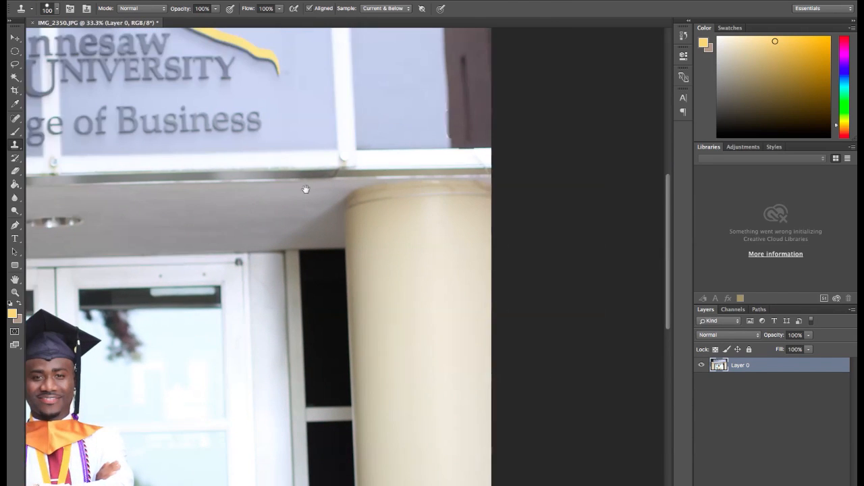
click(426, 115)
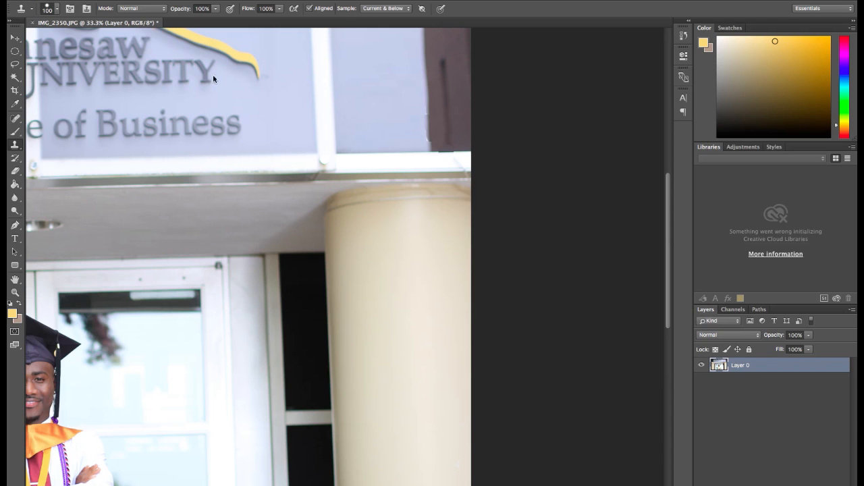
click(15, 118)
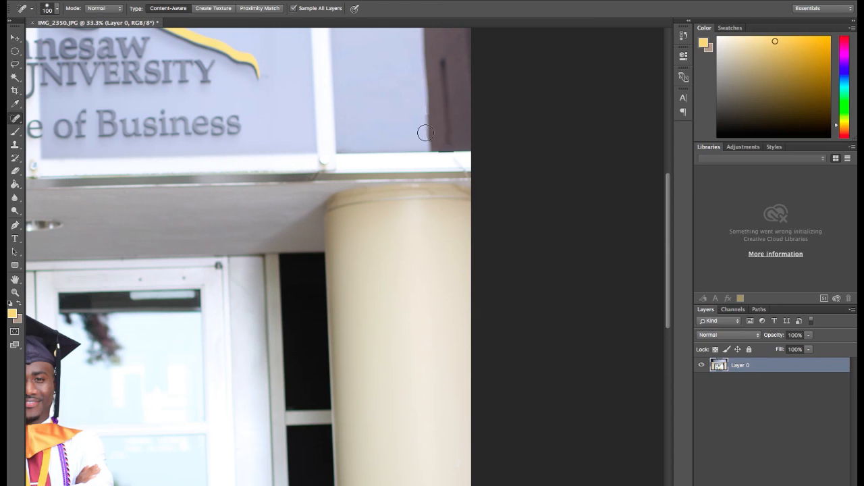
mouse_move(422, 138)
mouse_down()
mouse_move(429, 145)
mouse_move(424, 79)
mouse_up()
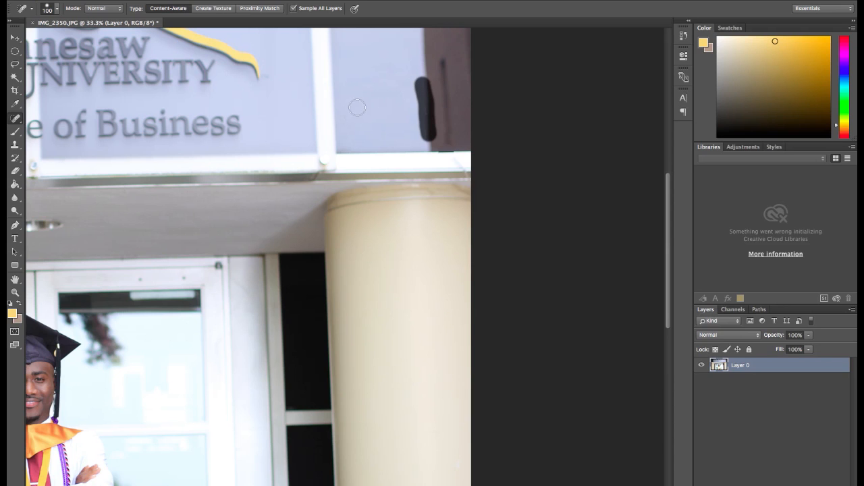
click(440, 147)
click(452, 147)
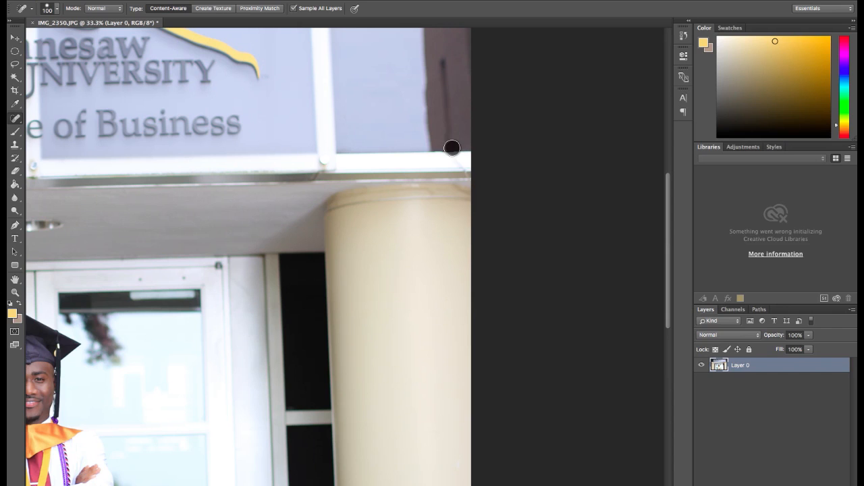
- Heal the remaining blotches along the dark wall's bottom edge, just above the white ledge beside the gray panel
drag(450, 130, 446, 146)
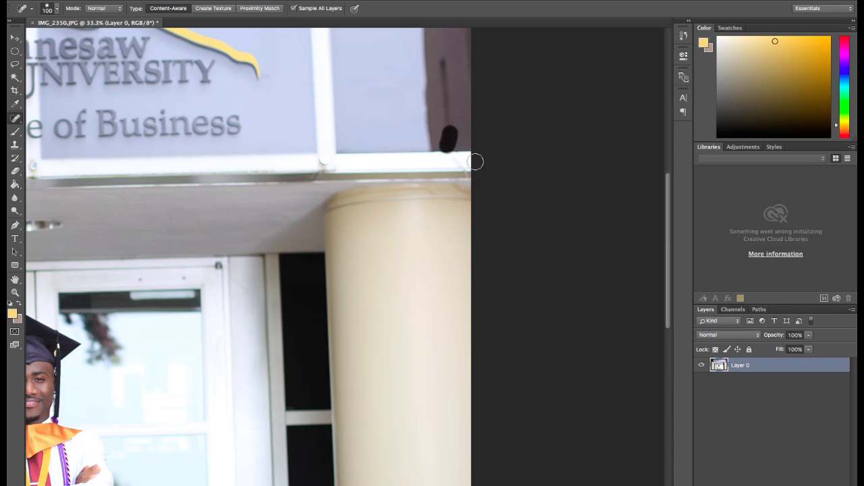
click(454, 142)
click(448, 139)
drag(444, 140, 460, 138)
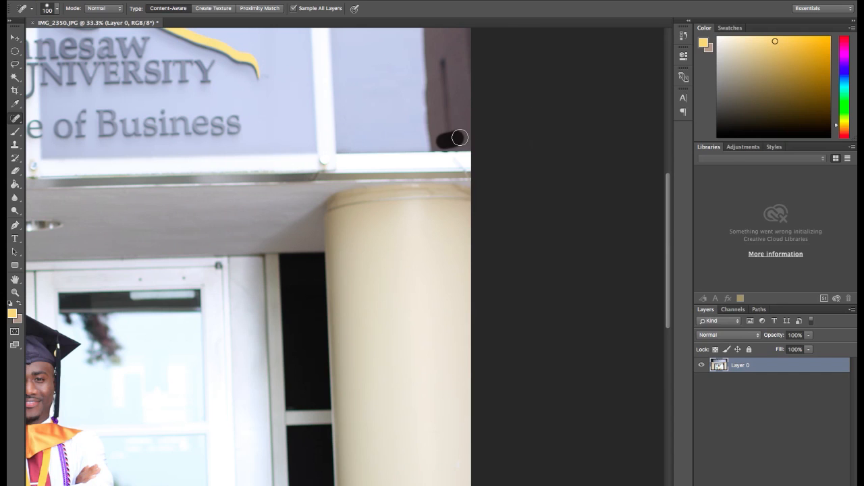
click(439, 153)
click(441, 155)
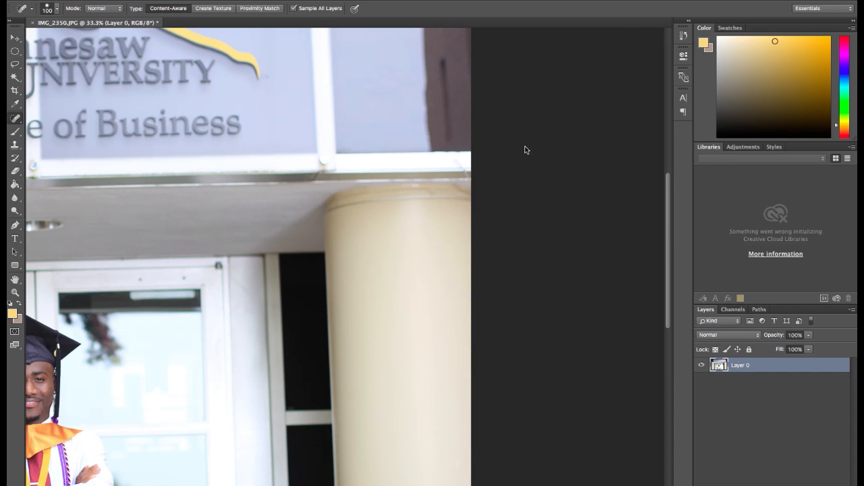
key(super+shift+s)
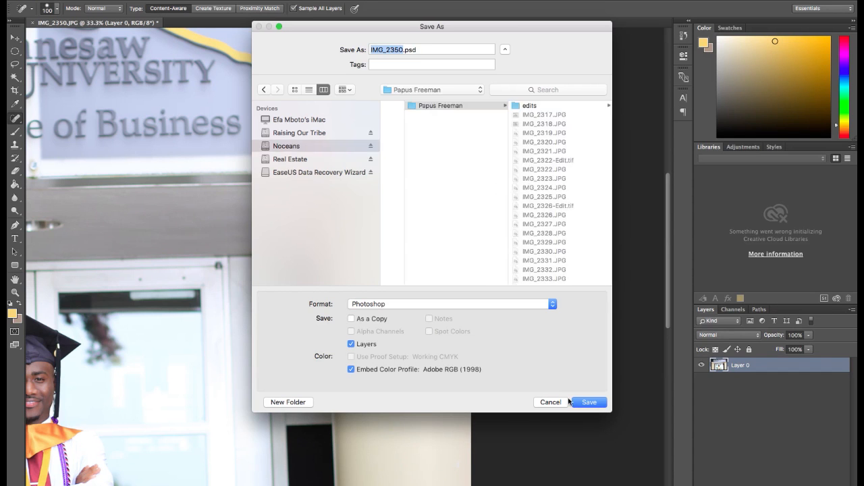
key(Return)
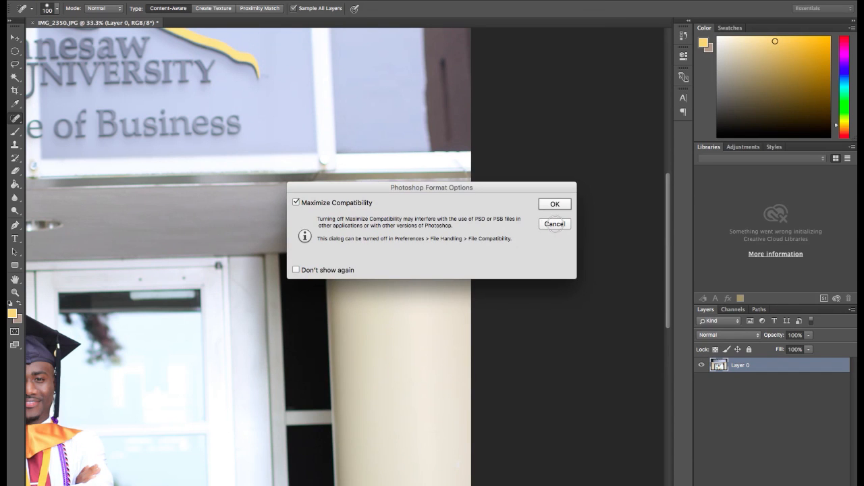
click(554, 225)
- Sample the clean gray panel with the Clone Stamp and paint over the upper part of the cable right of the sign
key(super+minus)
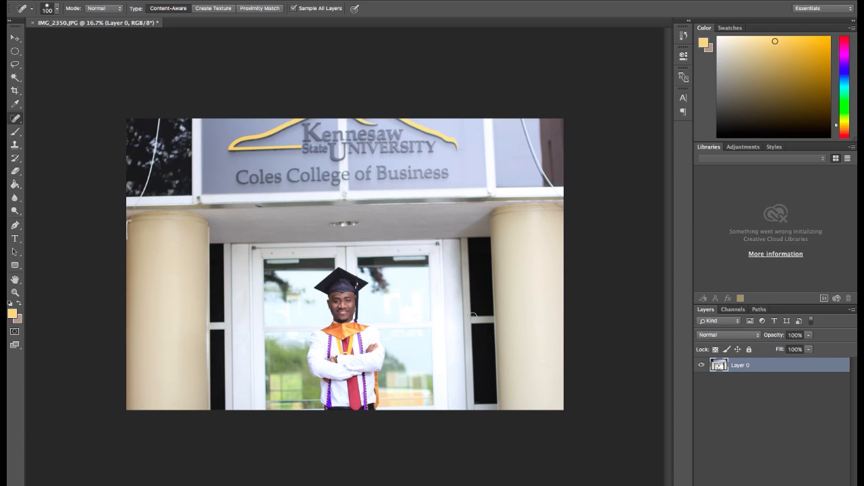
click(15, 133)
click(16, 145)
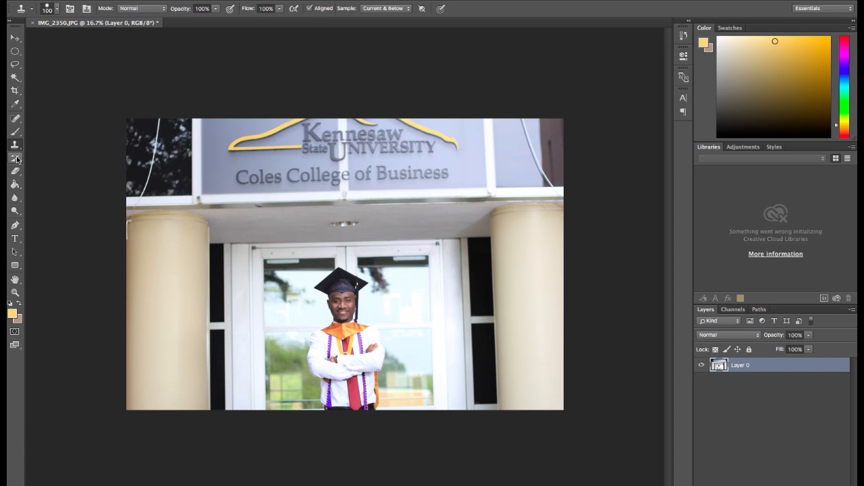
click(16, 159)
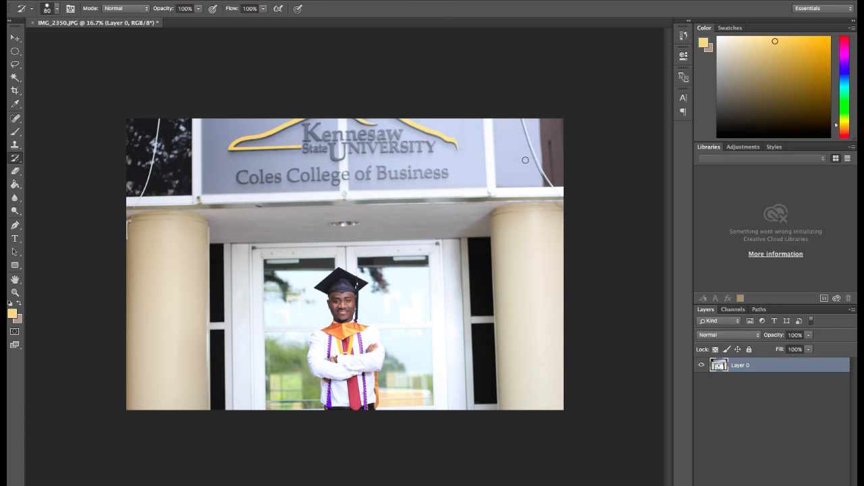
key(s)
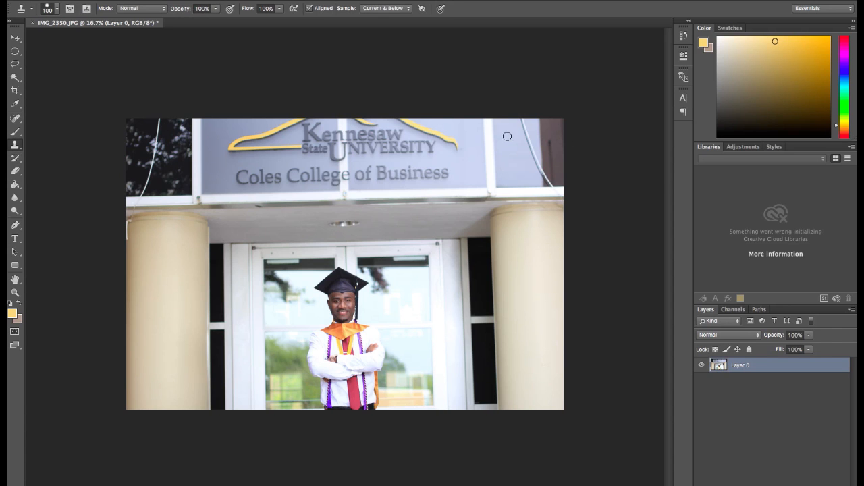
alt+click(507, 135)
drag(520, 121, 530, 145)
- Enlarge the History Brush to 150 px and paint the covered part of the cable back in
click(15, 157)
key(bracketright)
key(bracketright)
key(bracketright)
key(bracketright)
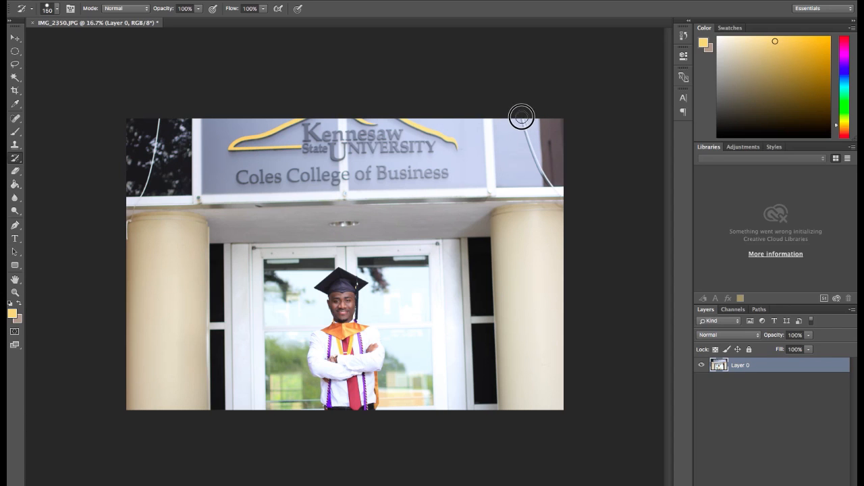
- Cover the upper stretch of the cable on the gray panel again with the Clone Stamp at size 100
click(13, 172)
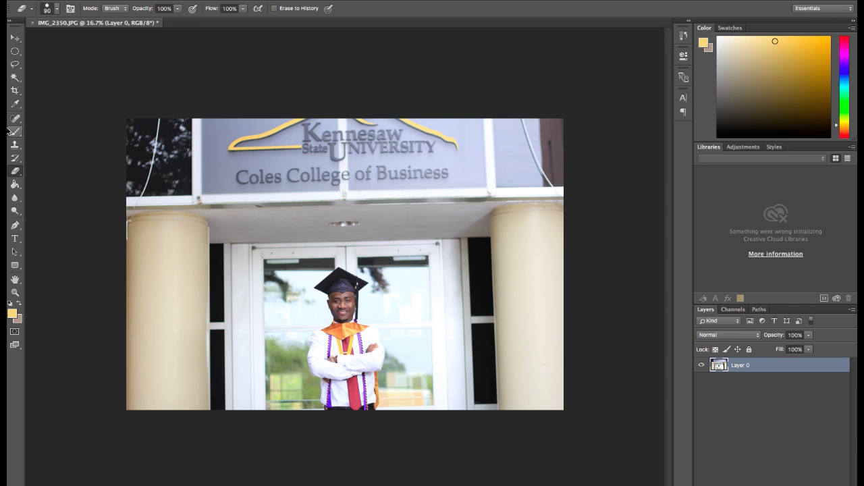
click(13, 146)
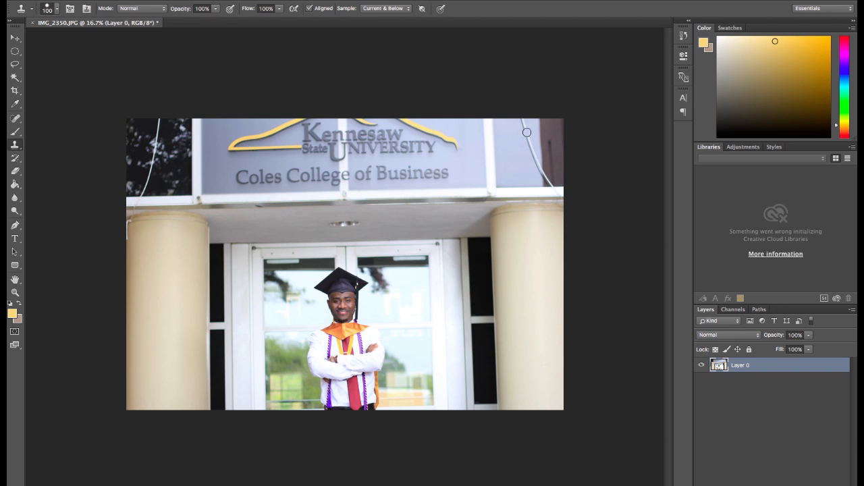
drag(522, 119, 533, 153)
- Erase a test patch at the cable's cut end, undo it, and restore the cable with the History Brush
click(14, 158)
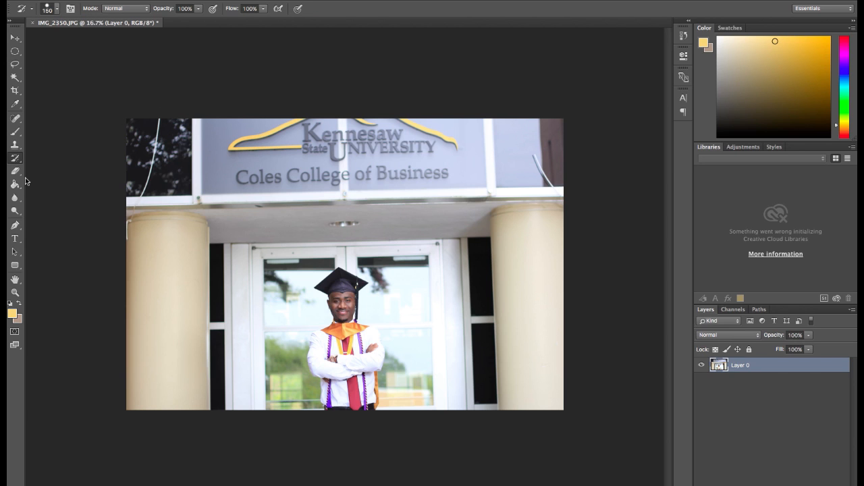
click(15, 171)
mouse_move(534, 155)
mouse_down()
mouse_move(525, 153)
mouse_move(534, 150)
mouse_up()
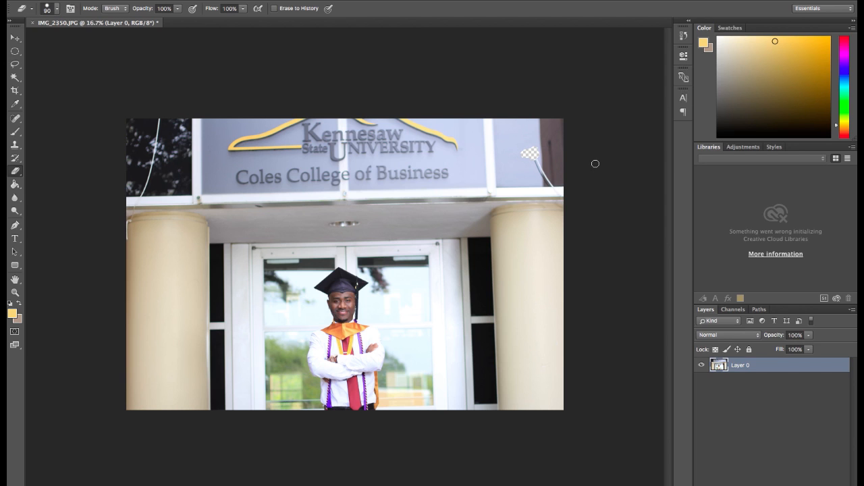
key(ctrl+z)
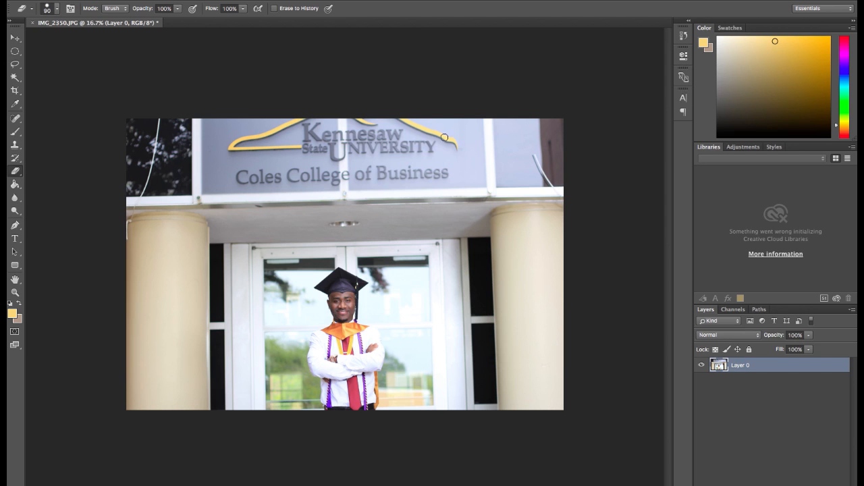
click(16, 157)
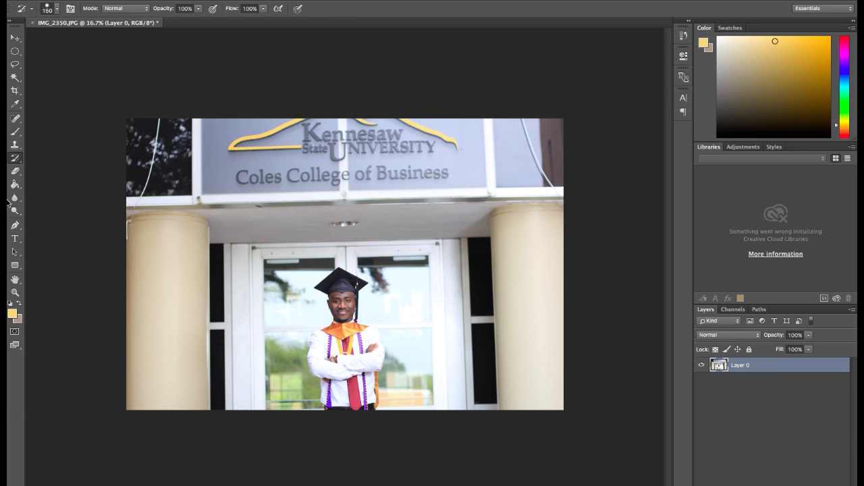
- Try the Eraser at size 90 along the cable, toggling Layer 0's full lock between tests, and undo the erasures
click(15, 170)
drag(527, 157, 521, 120)
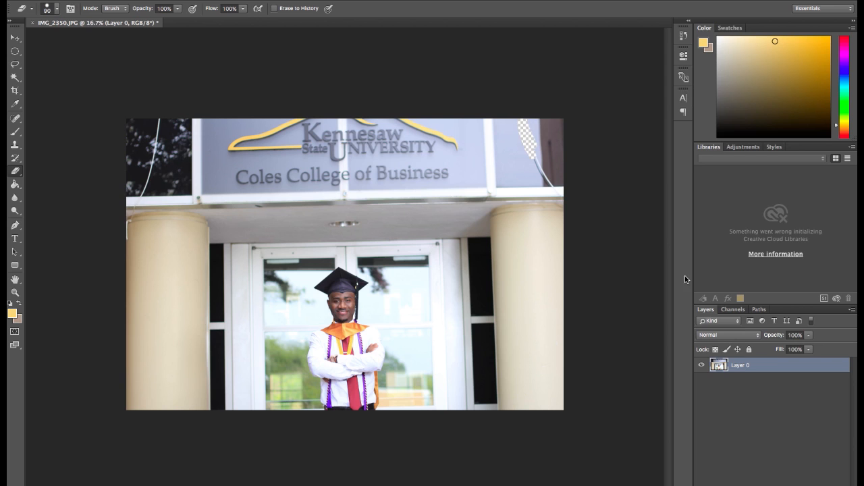
key(ctrl+z)
click(749, 350)
click(749, 350)
drag(520, 115, 540, 171)
mouse_move(526, 140)
mouse_down()
mouse_move(515, 119)
mouse_move(521, 145)
mouse_move(519, 133)
mouse_up()
key(ctrl+z)
- Try yellow Paint Bucket fills at tolerance 13 on the white door frame and the left door's glass, undoing both
click(15, 185)
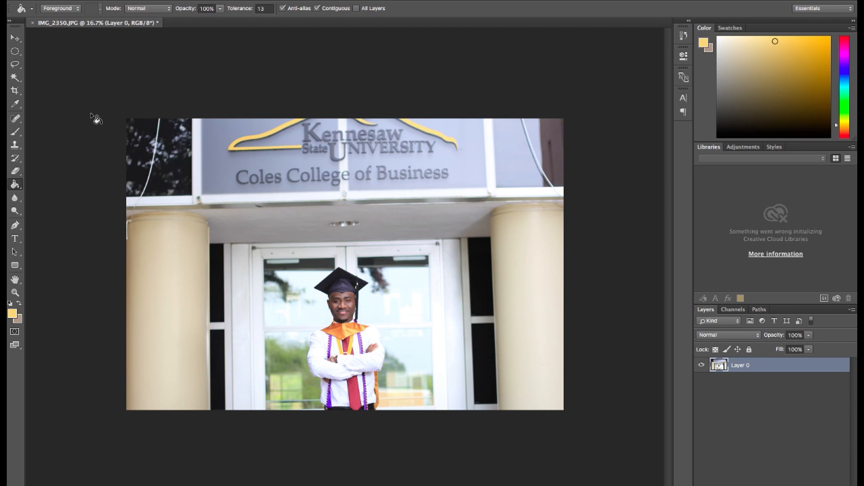
click(245, 301)
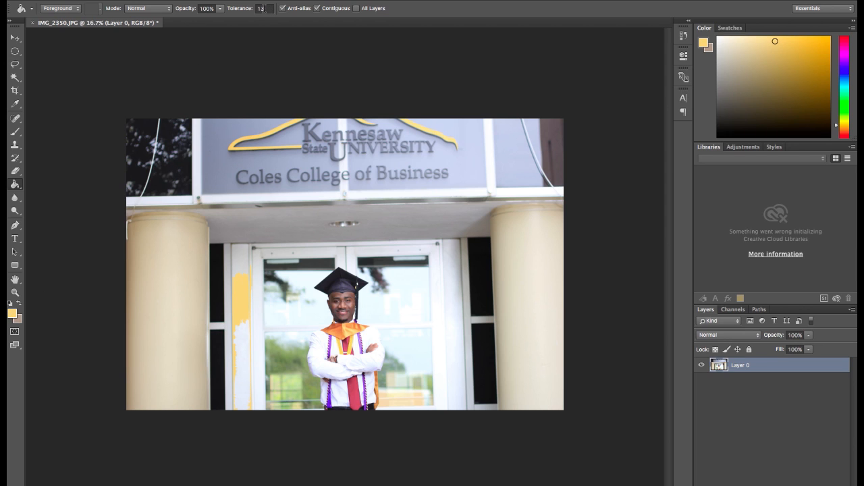
click(269, 317)
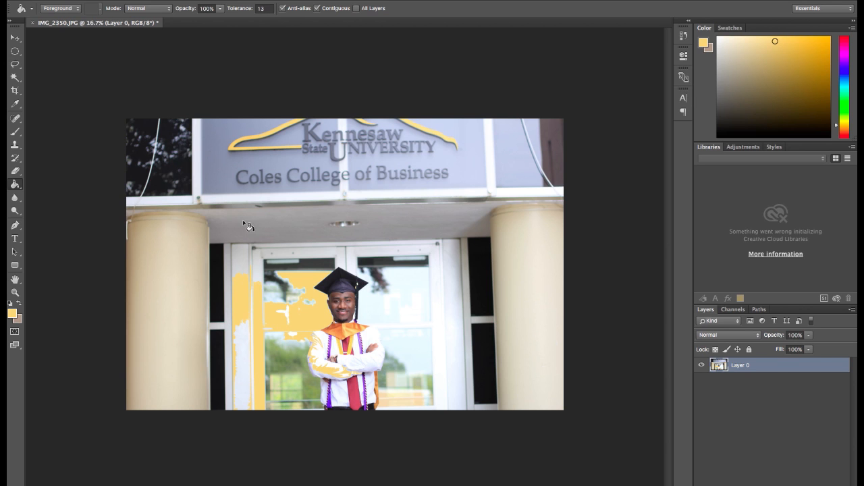
key(ctrl+z)
key(ctrl+z)
key(ctrl+z)
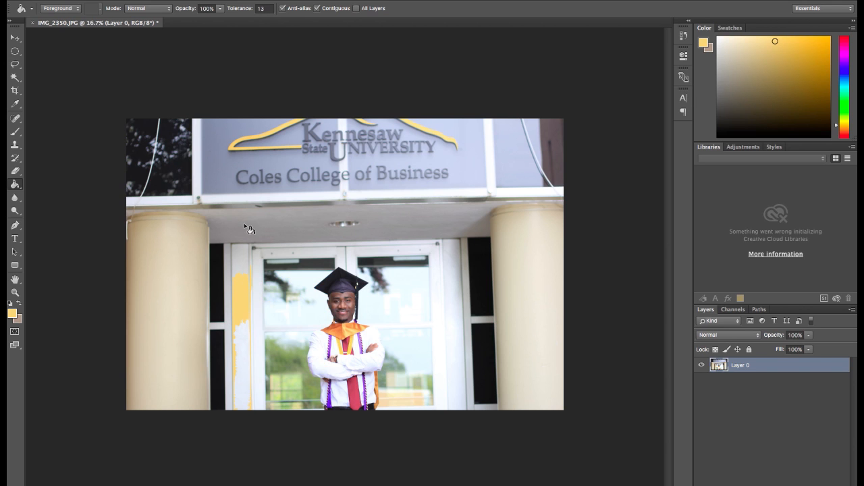
key(ctrl+z)
key(ctrl+z)
key(ctrl+z)
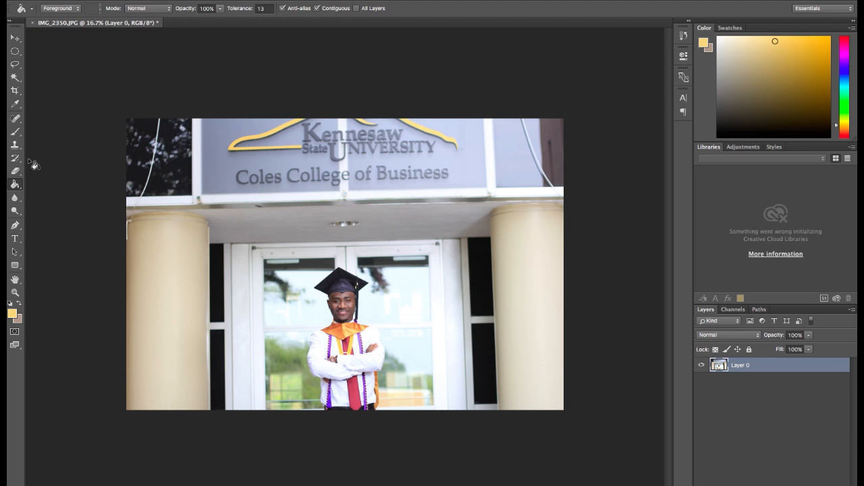
- Enlarge the Blur tool to 250 px, try it across the graduate's face, undo the stroke, and keep the Blur tool selected
click(14, 199)
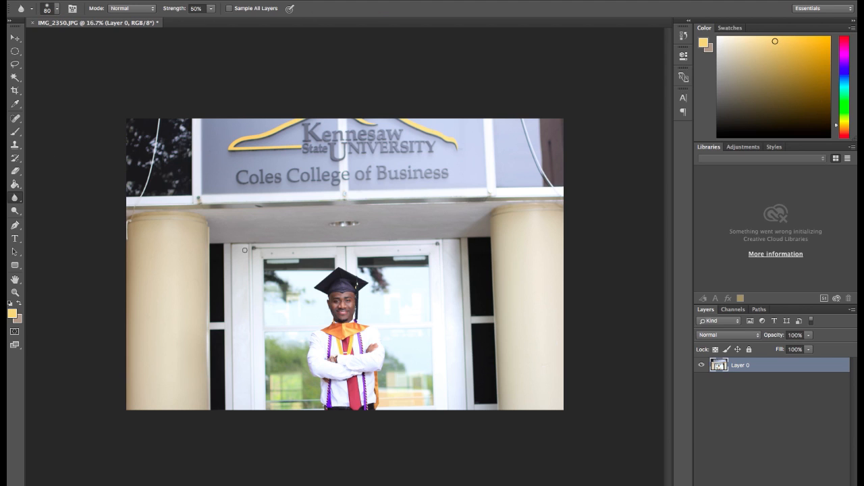
key(bracketright)
key(bracketright)
key(bracketright)
key(bracketright)
key(bracketright)
key(bracketright)
key(bracketright)
mouse_move(324, 298)
mouse_down()
mouse_move(339, 310)
mouse_move(326, 303)
mouse_move(349, 294)
mouse_move(327, 309)
mouse_move(339, 290)
mouse_move(311, 299)
mouse_move(348, 313)
mouse_up()
key(ctrl+z)
click(14, 198)
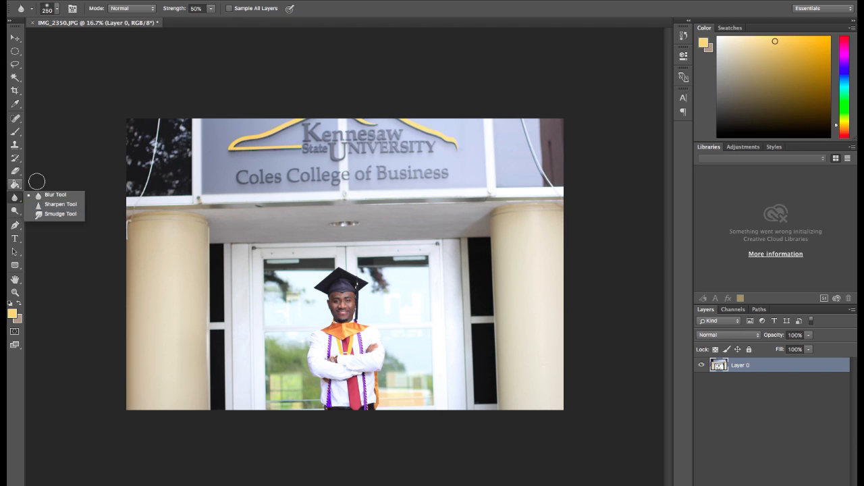
click(37, 196)
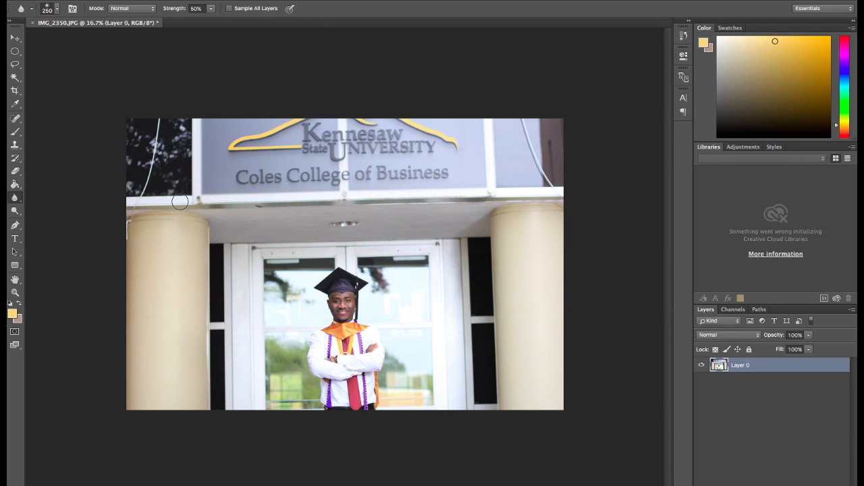
- Try brightening the graduate's face with the Dodge tool at size 300, Midtones range and 50% exposure, undoing the strokes
click(15, 210)
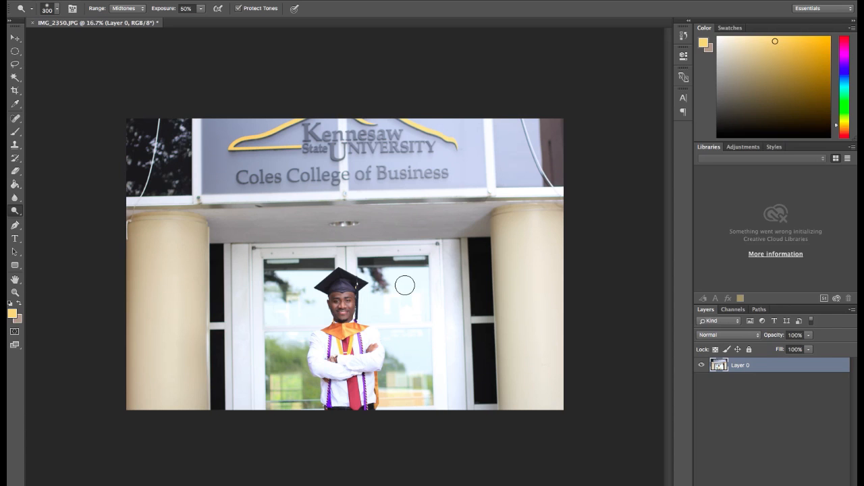
drag(338, 308, 341, 304)
drag(336, 305, 340, 301)
key(ctrl+z)
key(ctrl+z)
mouse_move(338, 307)
mouse_down()
mouse_move(350, 301)
mouse_move(347, 314)
mouse_move(338, 296)
mouse_move(342, 305)
mouse_up()
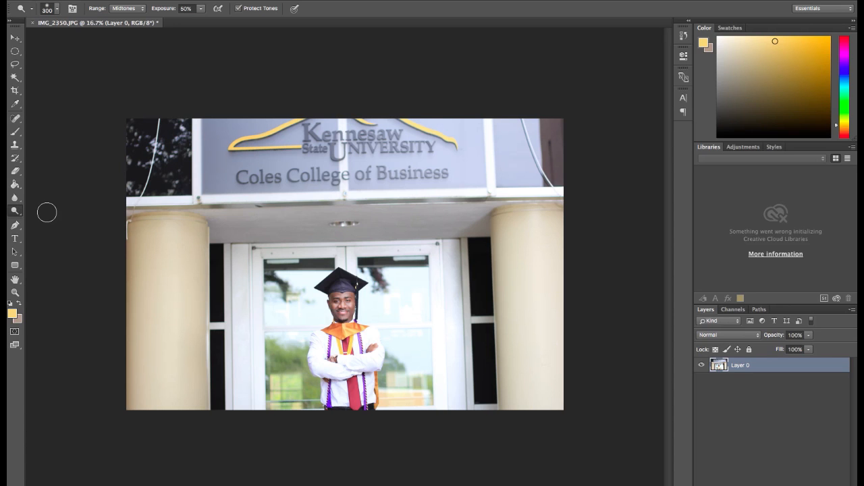
key(ctrl+z)
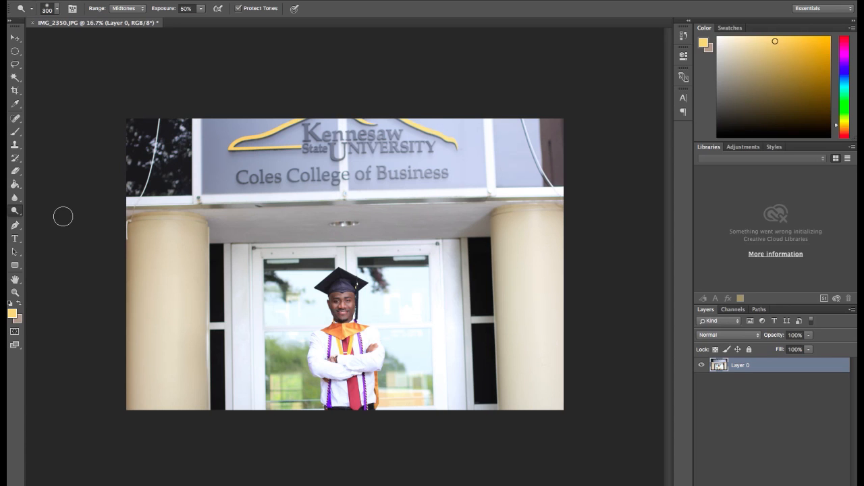
- Draw a closed four-cornered Pen path around the university sign panel above the doors
click(16, 227)
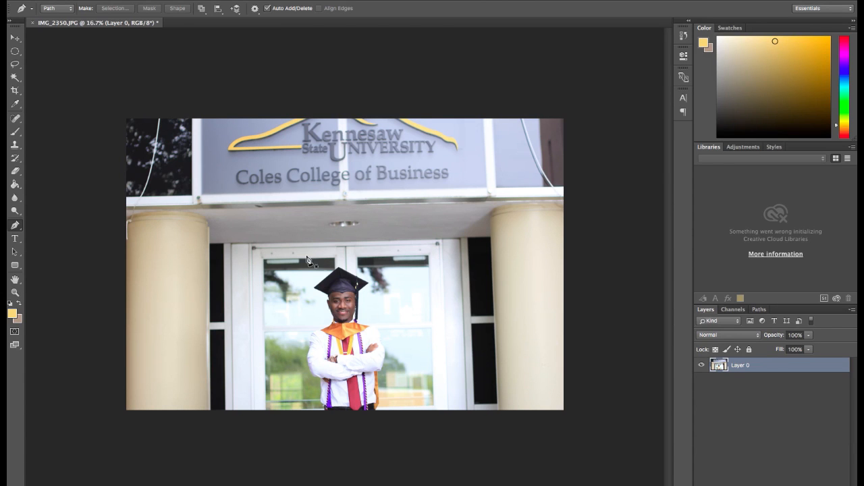
click(193, 119)
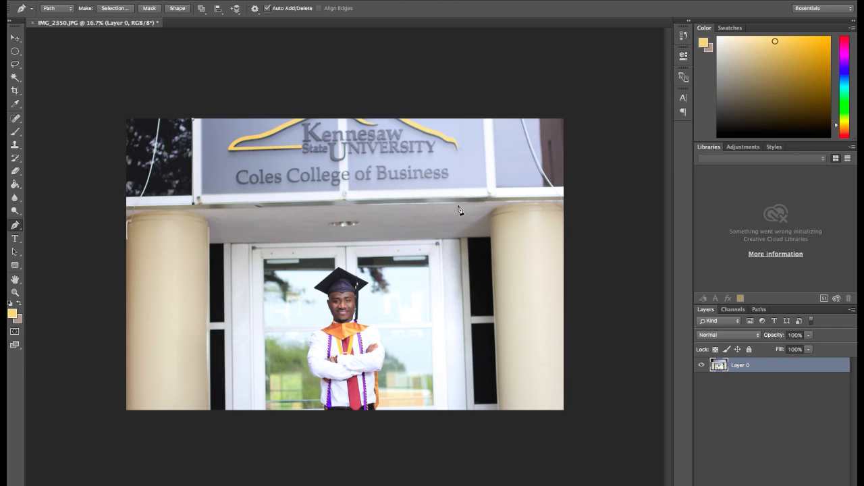
click(498, 197)
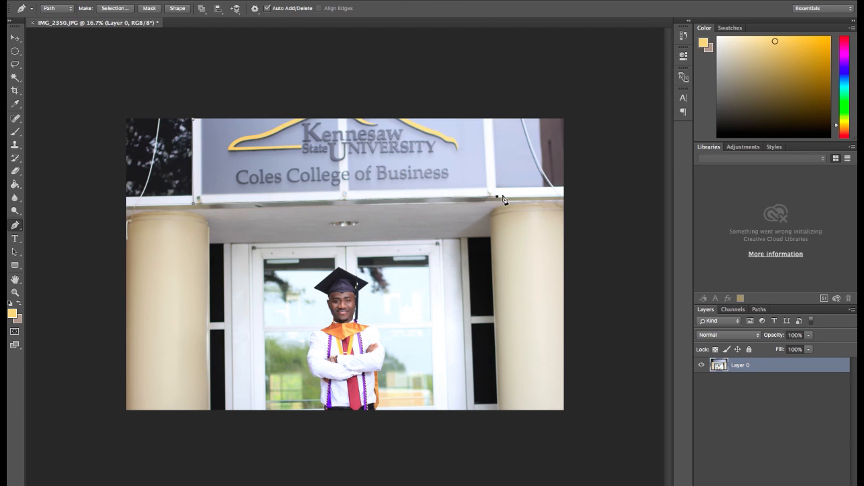
click(493, 118)
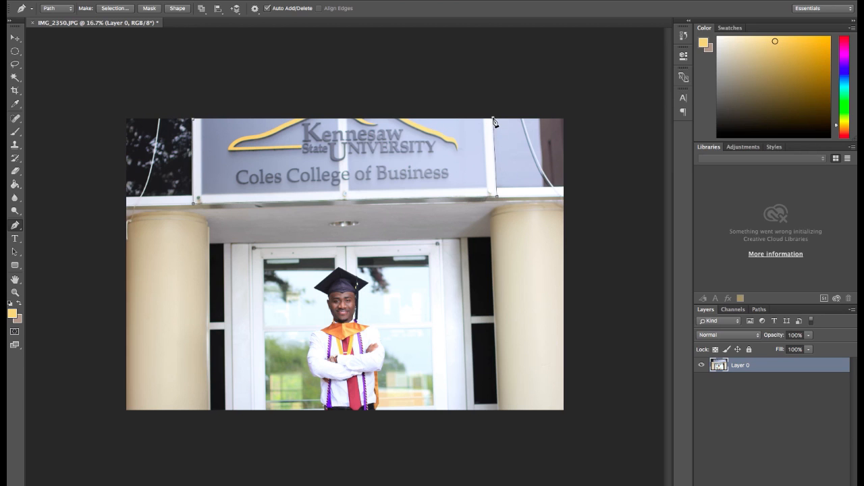
click(194, 121)
- Convert the sign path to a new anti-aliased selection with a 0 px feather and copy it to a new layer
click(114, 9)
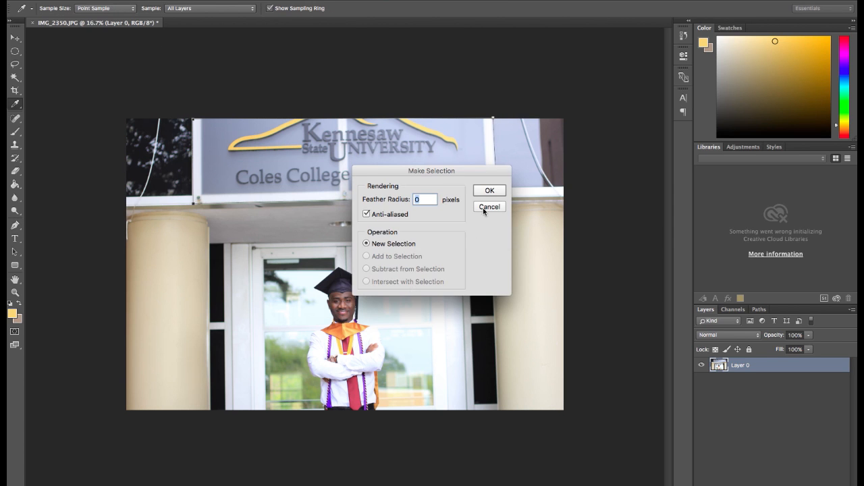
click(489, 191)
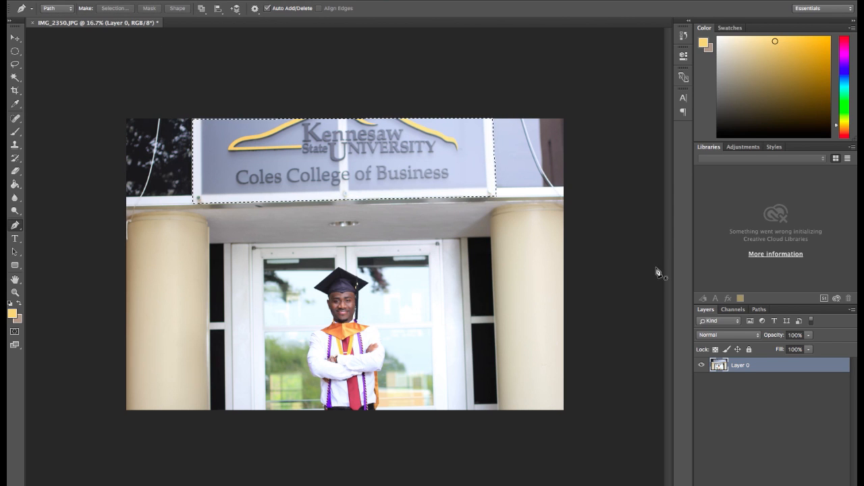
key(ctrl+j)
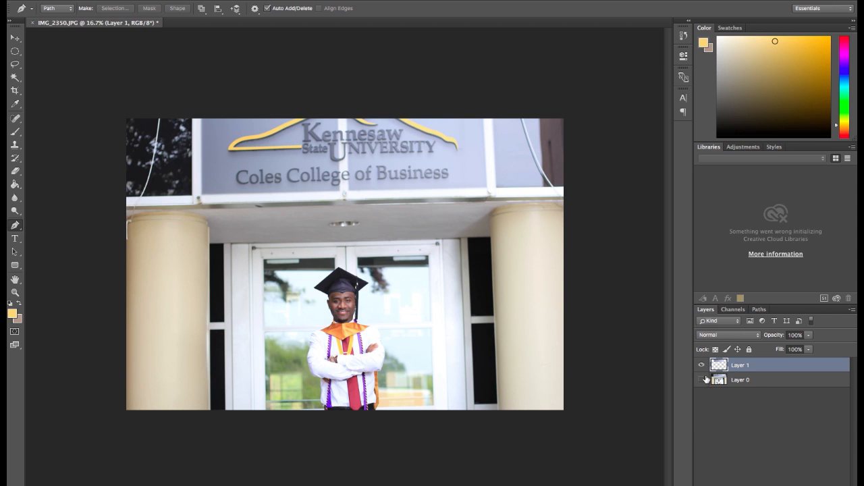
- Check the copied sign with the photo layer hidden, show the photo again, load the sign's outline, merge both layers and deselect
click(702, 380)
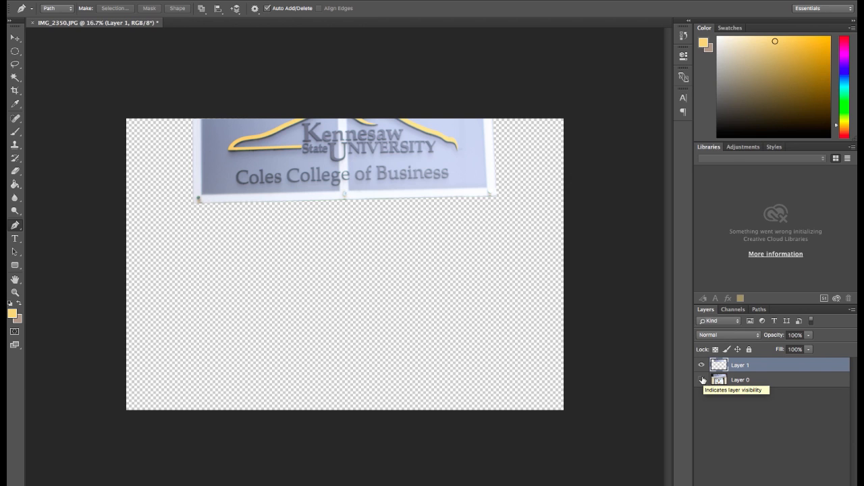
click(702, 379)
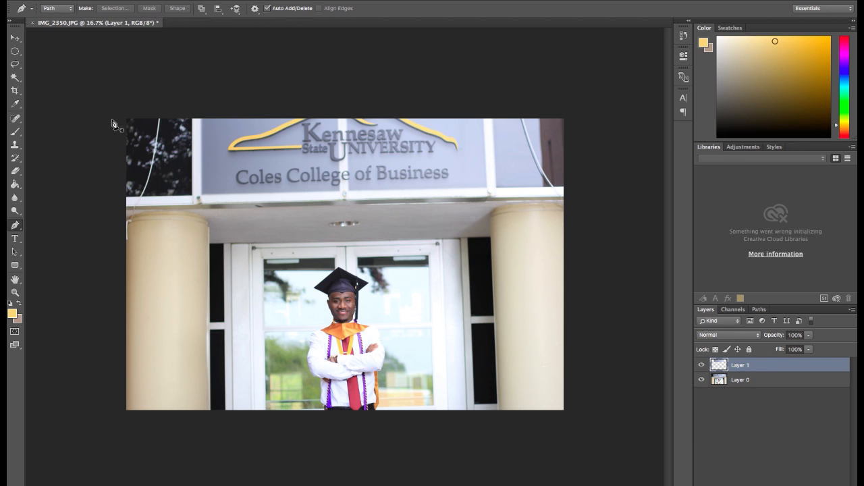
ctrl+click(718, 366)
key(ctrl+e)
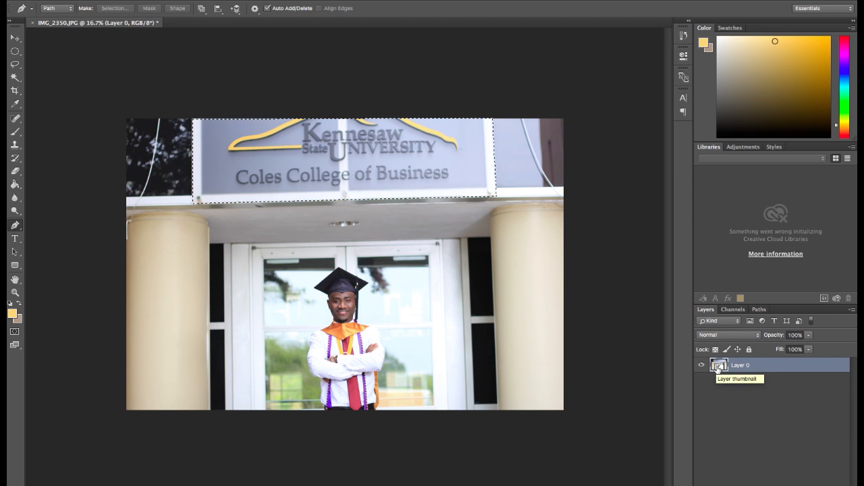
key(ctrl+d)
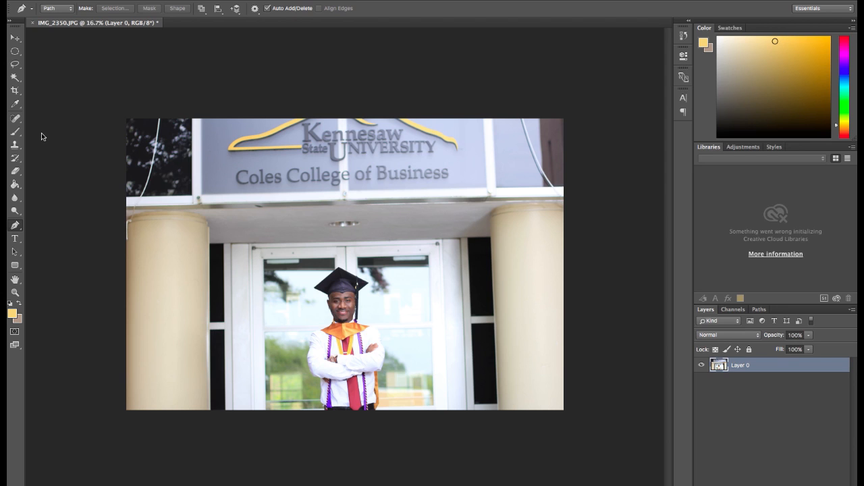
- Draw a paragraph text box from the university sign down to the graduate's cap and set its sample text to 30 pt
click(15, 239)
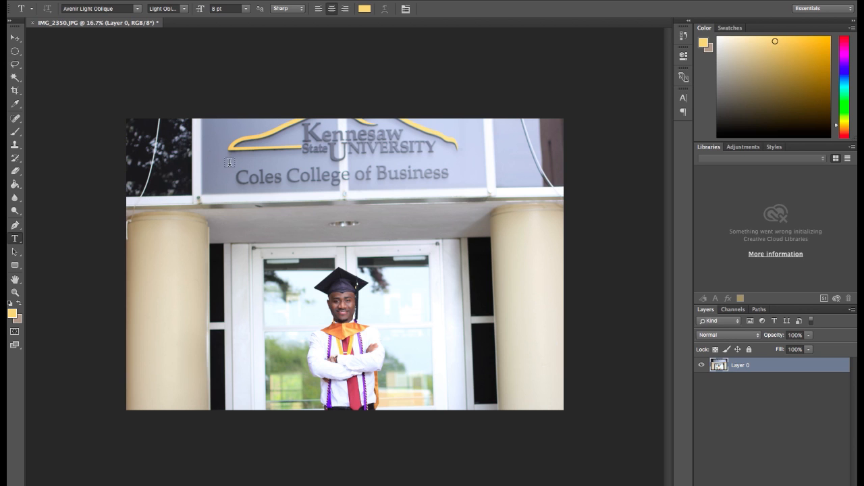
drag(208, 146, 455, 286)
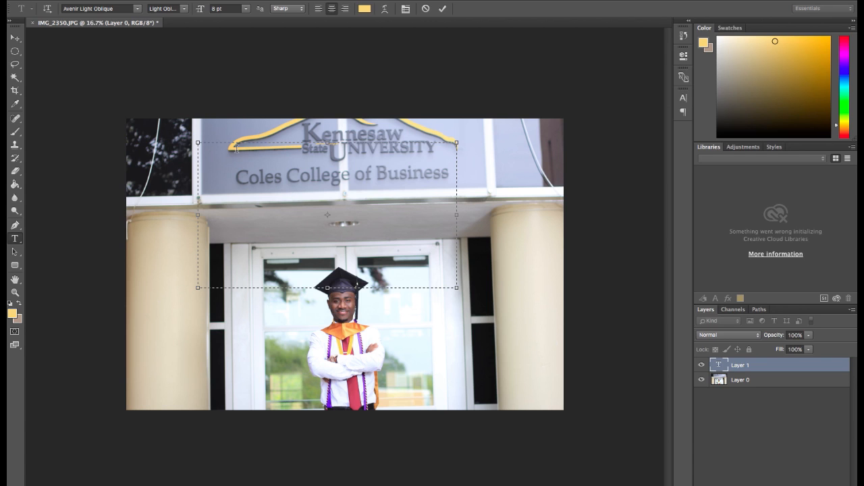
drag(368, 145, 296, 145)
click(244, 9)
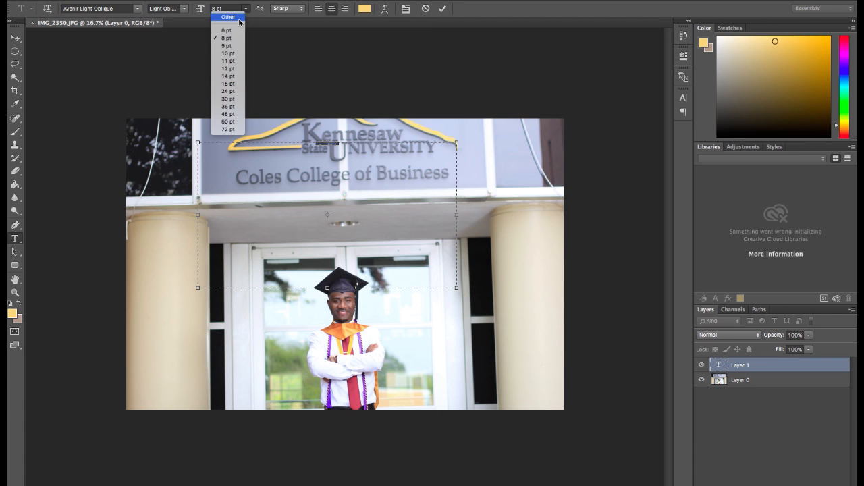
click(228, 99)
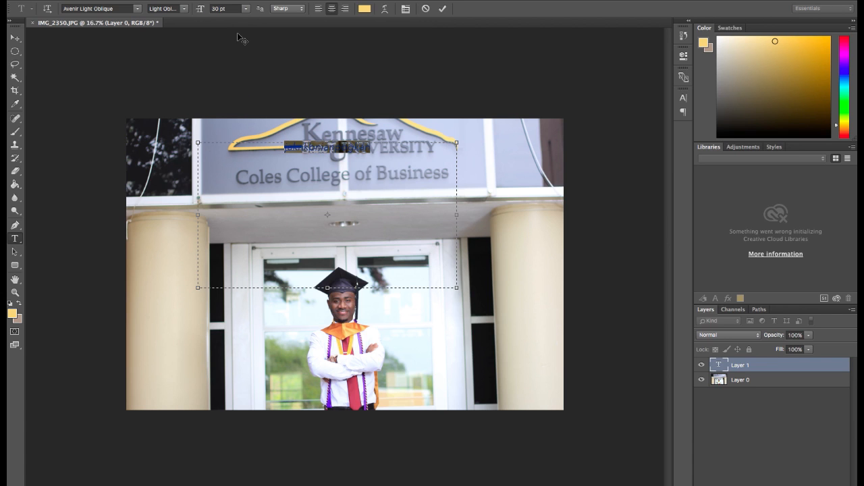
- Browse the available fonts and their samples for the selected text, keeping Avenir Light Oblique
click(129, 9)
click(138, 8)
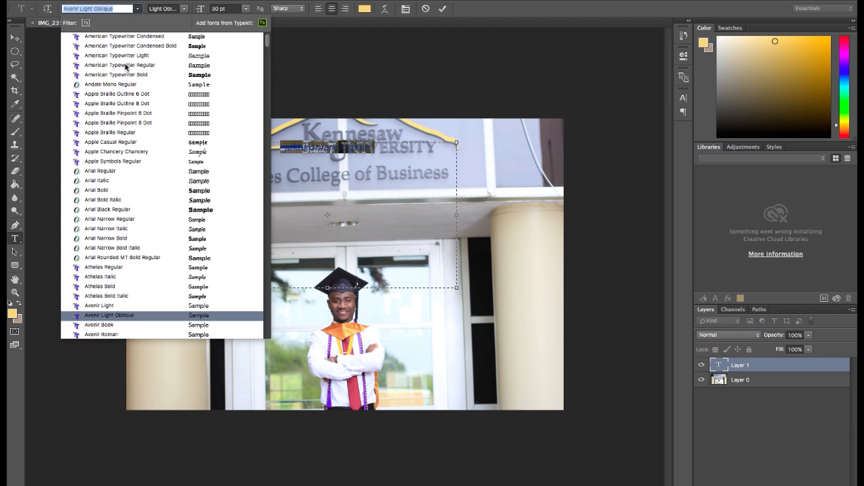
scroll(150, 94, down, 9)
drag(261, 59, 251, 23)
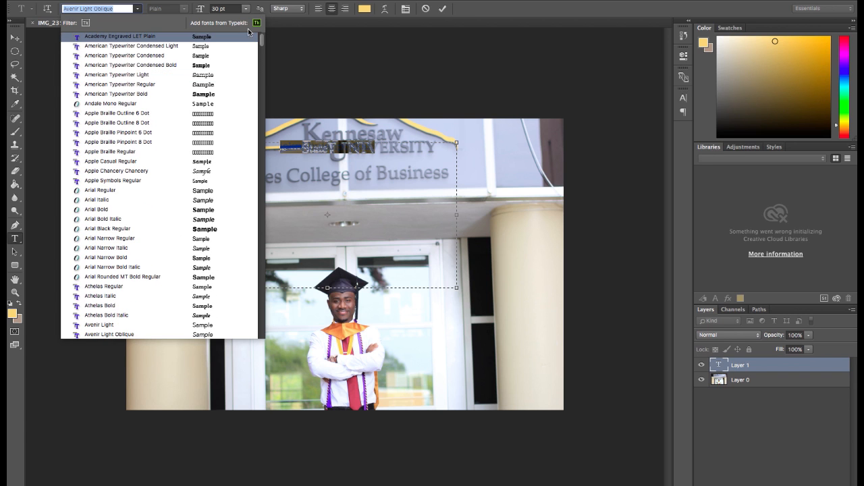
click(138, 10)
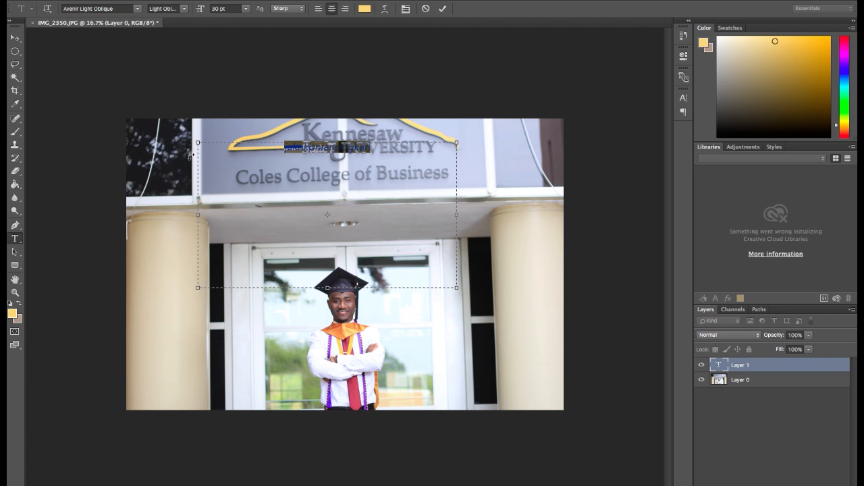
- Try shortening the text box from its lower edge and delete the text layer
drag(326, 288, 327, 227)
click(768, 369)
key(Delete)
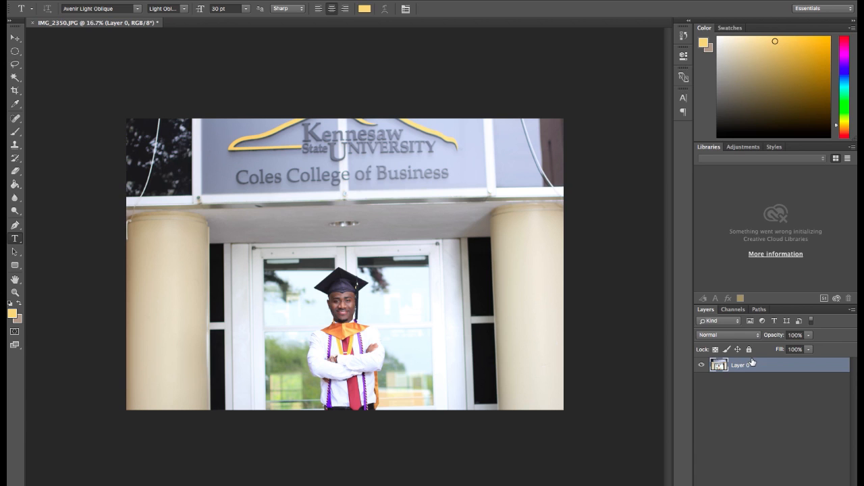
- Try adding a line of sample point text beside the Coles College of Business lettering and remove the characters again
click(208, 178)
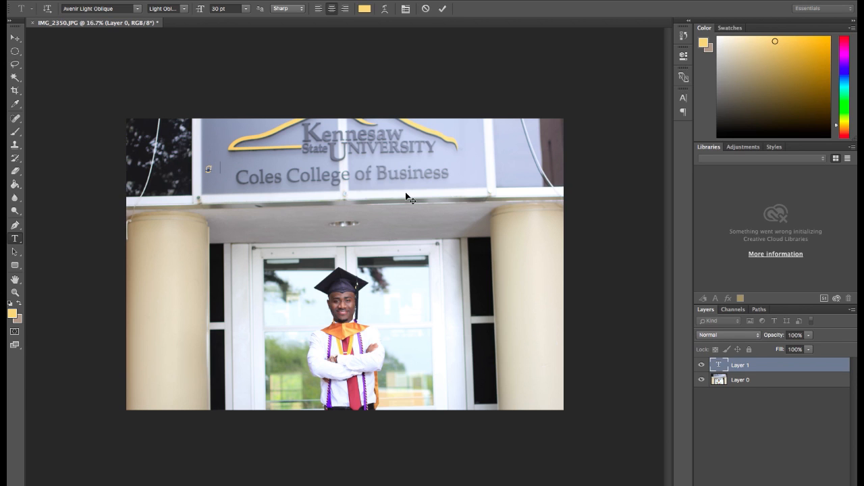
text(gkankwnakna)
key(BackSpace)
key(BackSpace)
key(BackSpace)
key(BackSpace)
key(BackSpace)
key(BackSpace)
key(BackSpace)
key(BackSpace)
key(BackSpace)
key(BackSpace)
key(BackSpace)
key(ctrl)
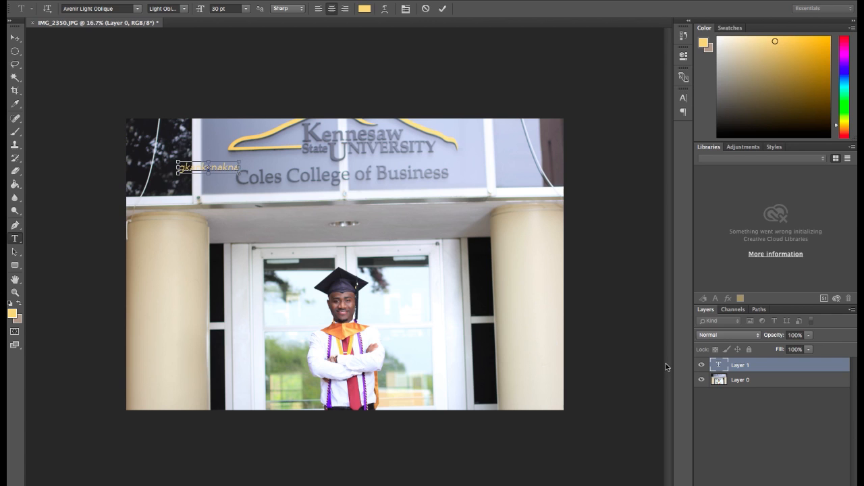
text(@kazuknakne)
key(ctrl+z)
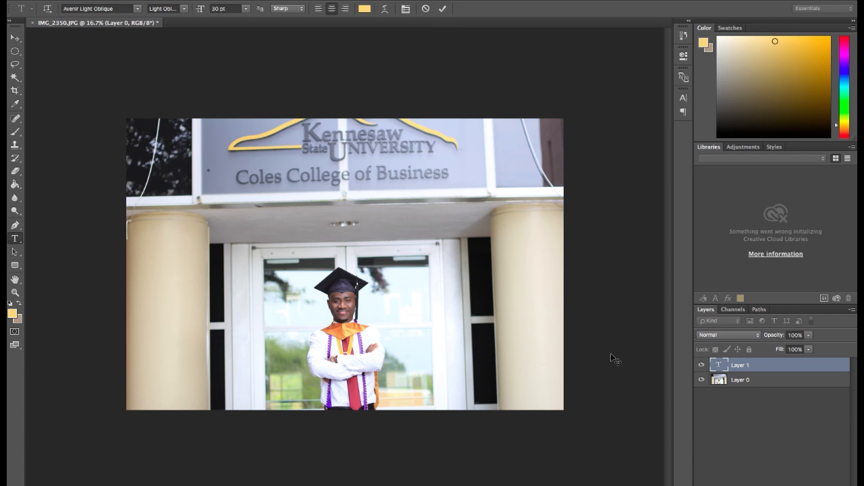
text(@kazuknakne)
key(ctrl+z)
- Draw an open three-point Pen path beneath the sign, ending near the panel's lower right corner
key(p)
click(231, 203)
click(487, 214)
click(477, 176)
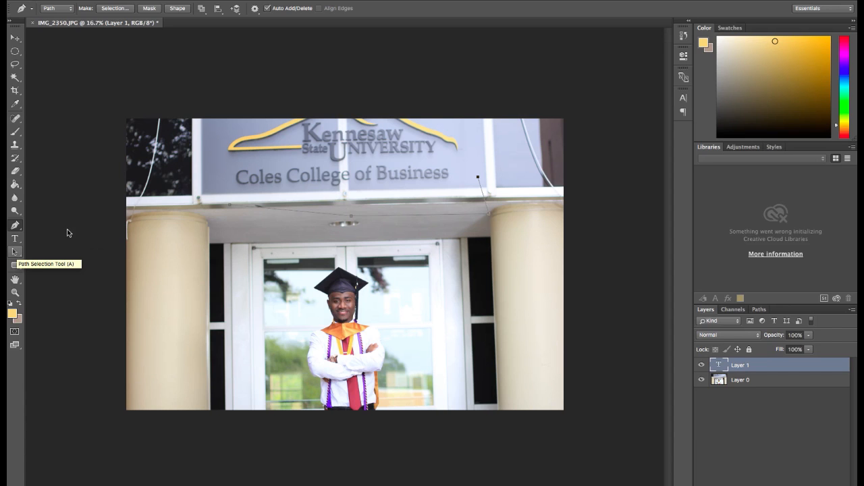
- Try moving the Pen path up and down with the Path Selection tool, and delete the text layer above the photo
click(15, 252)
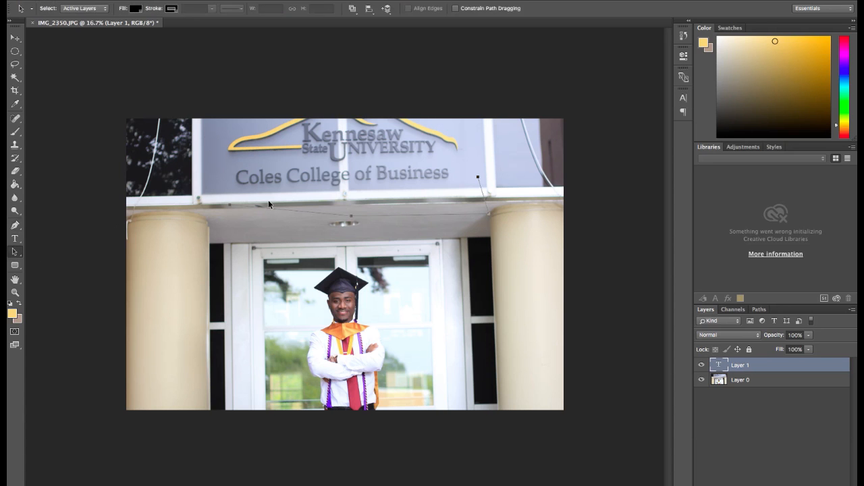
drag(301, 215, 287, 198)
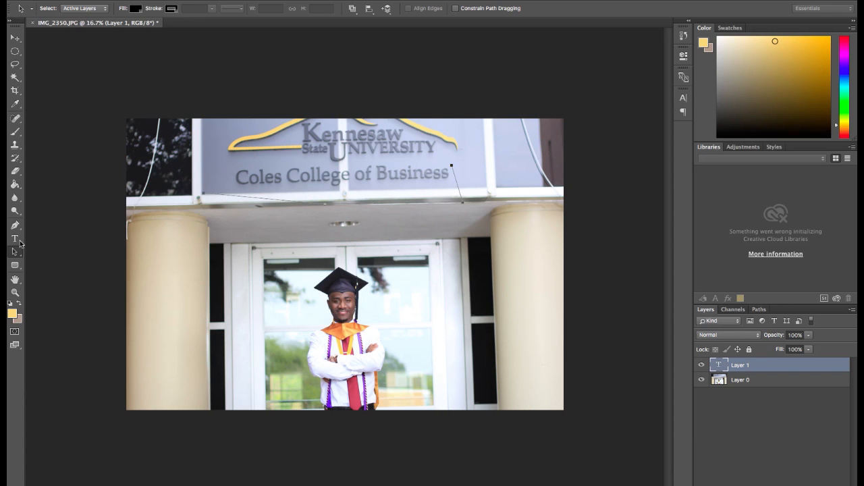
drag(289, 198, 294, 239)
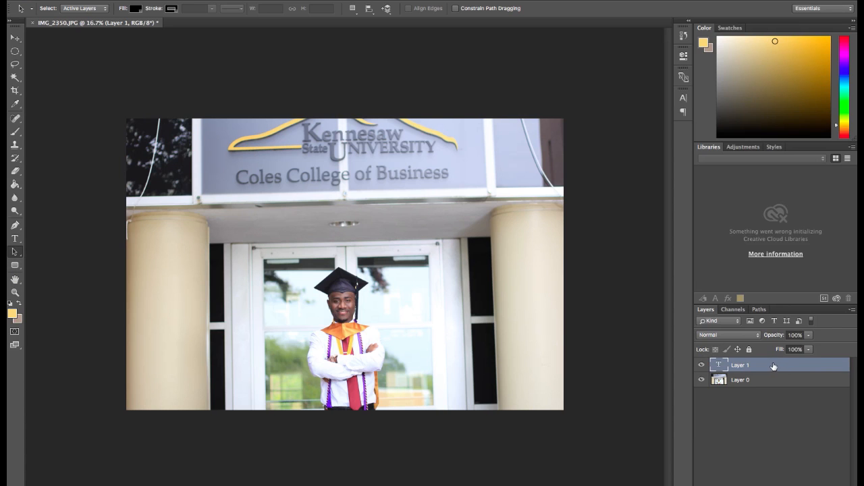
key(Delete)
- Select the Rounded Rectangle tool in Shape mode and review its fill, stroke colour and stroke style options
click(15, 265)
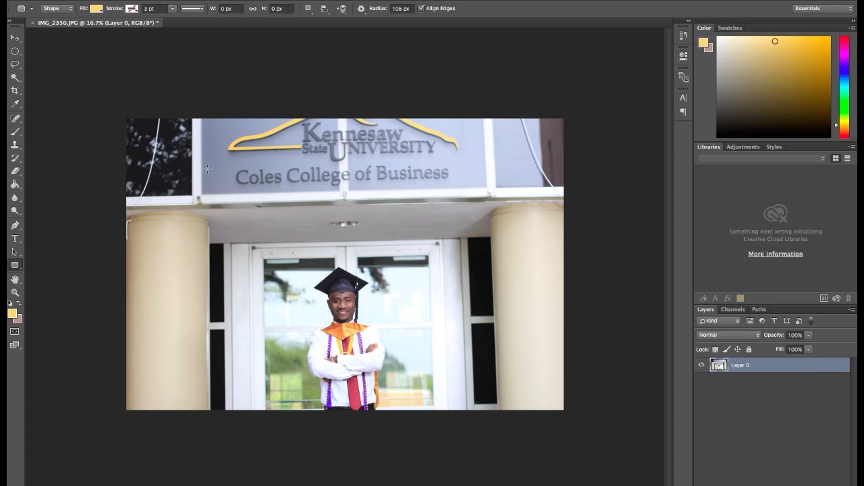
click(72, 10)
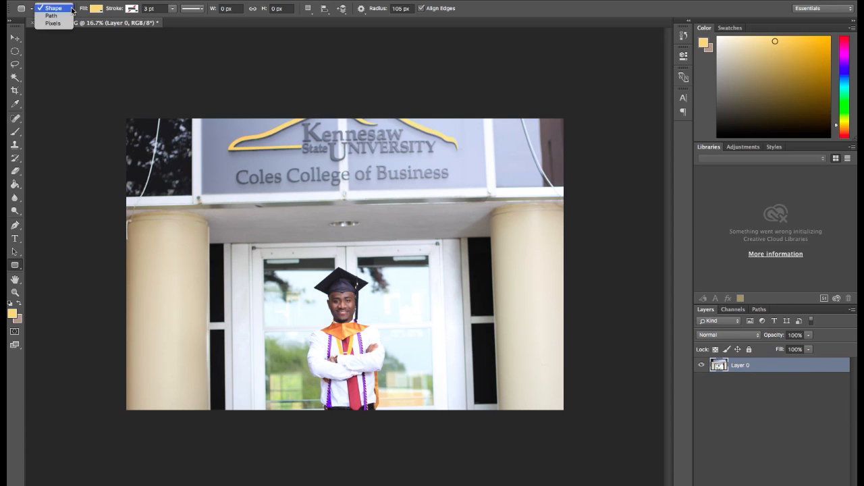
click(53, 7)
click(96, 8)
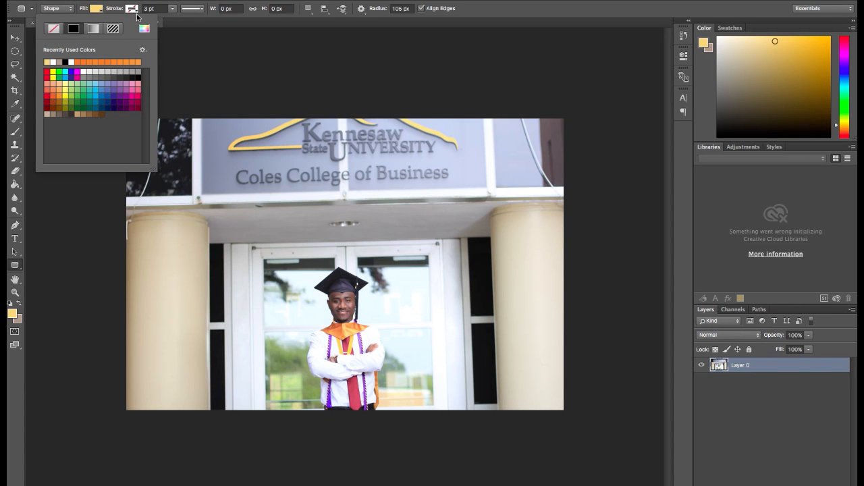
click(134, 10)
click(135, 9)
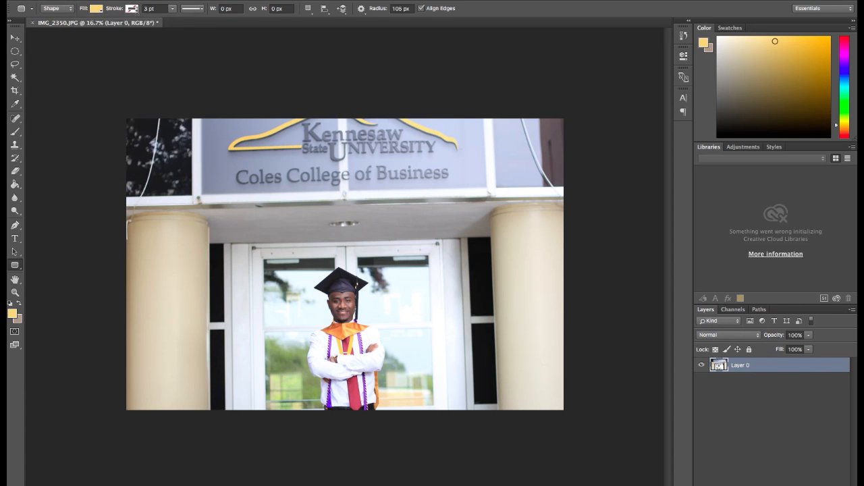
click(194, 12)
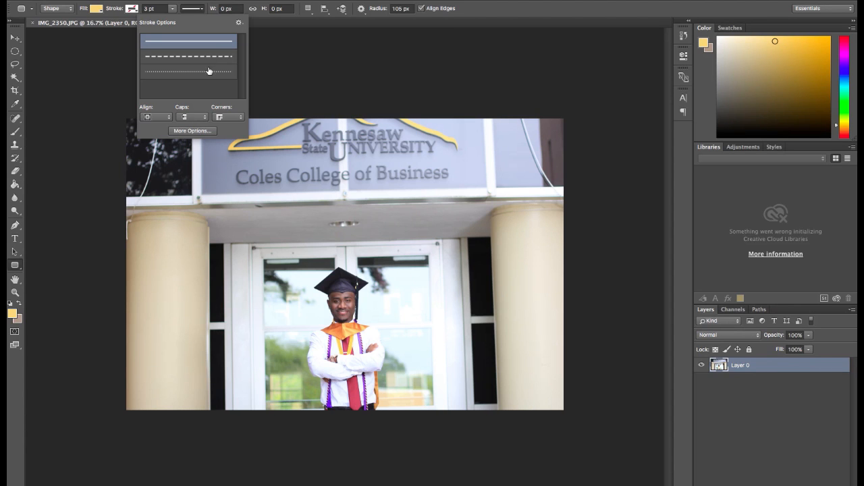
click(206, 10)
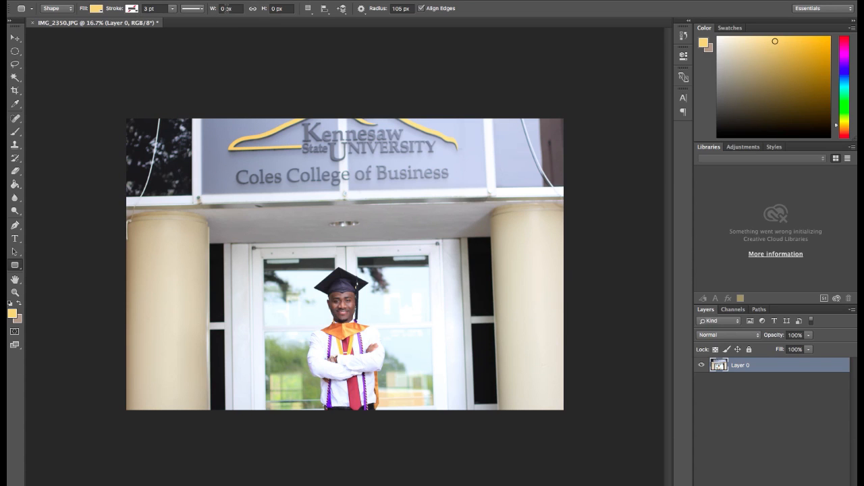
- Set the rounded rectangle's width and height to 50 px, try placing it above the doors, cancel creation and check the radius setting
click(279, 8)
click(229, 9)
text(50)
key(Tab)
text(50)
key(Return)
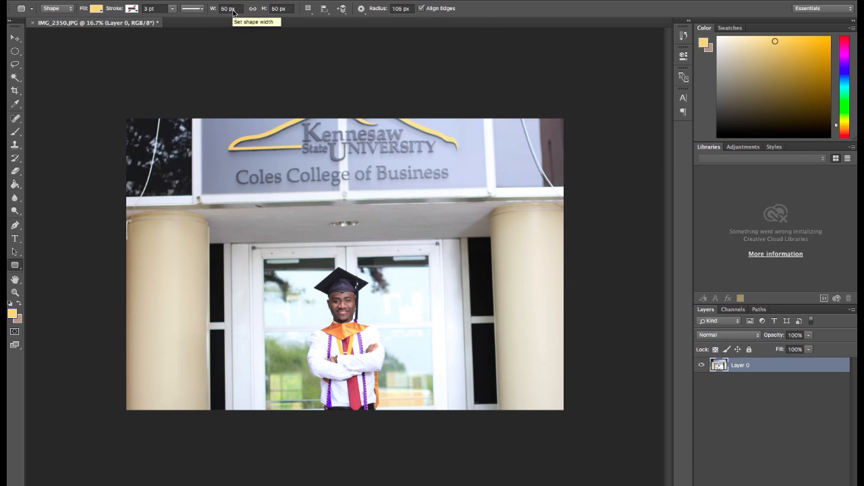
click(301, 236)
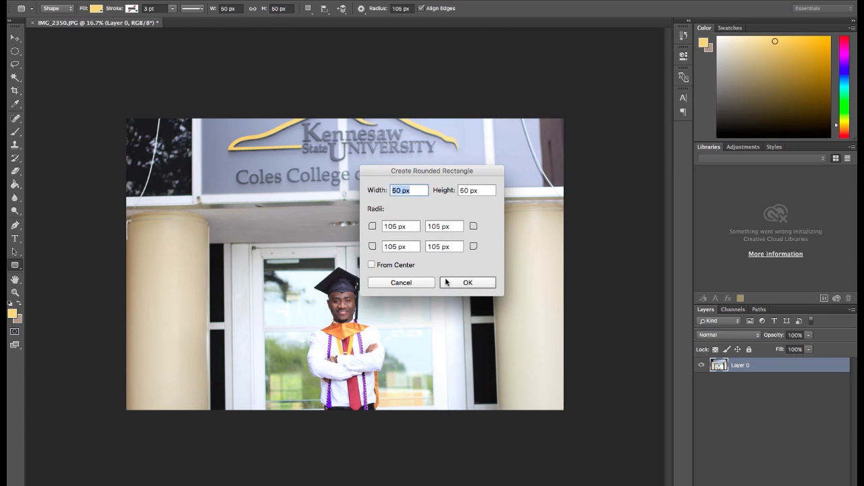
click(408, 283)
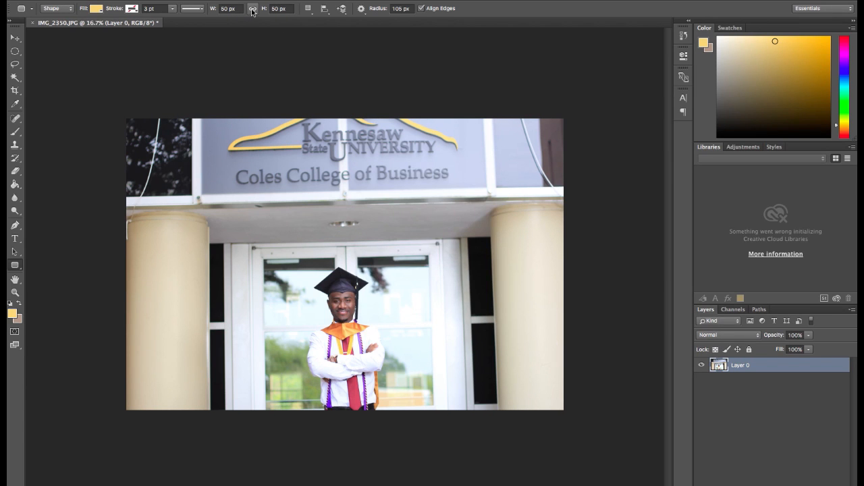
click(399, 8)
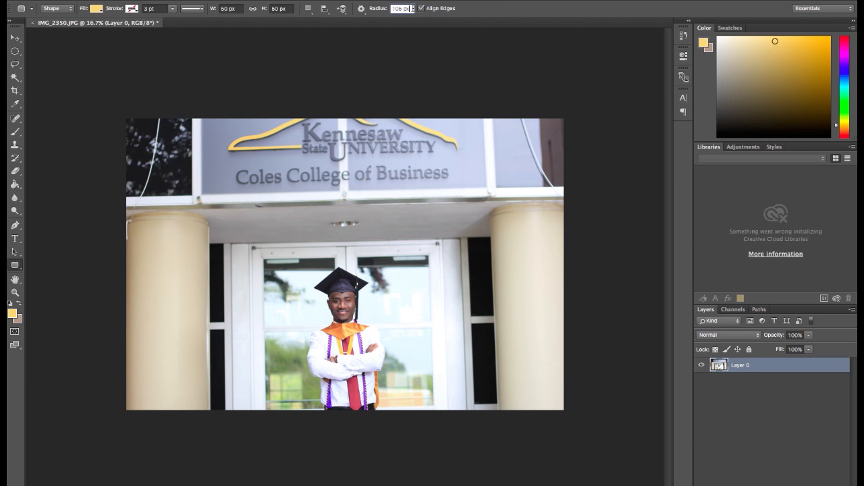
- Switch through the Rectangle, Ellipse, Polygon and Line tools to review their options, finishing on the Rectangle tool
click(15, 265)
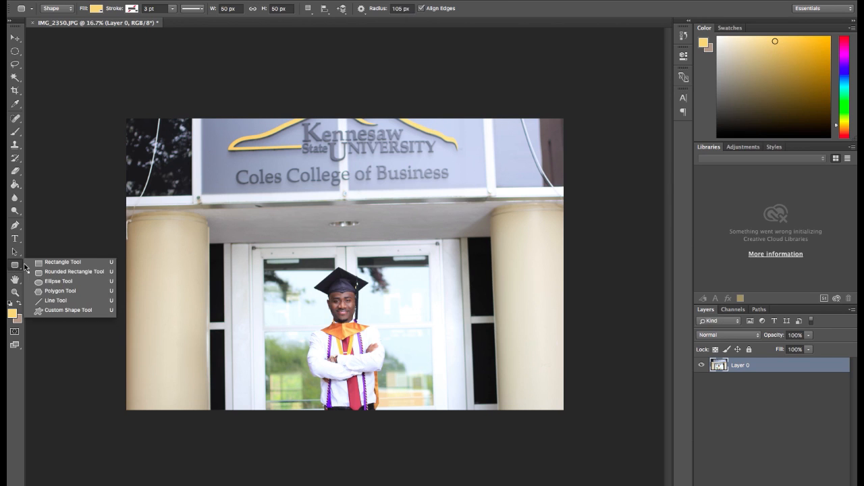
click(87, 263)
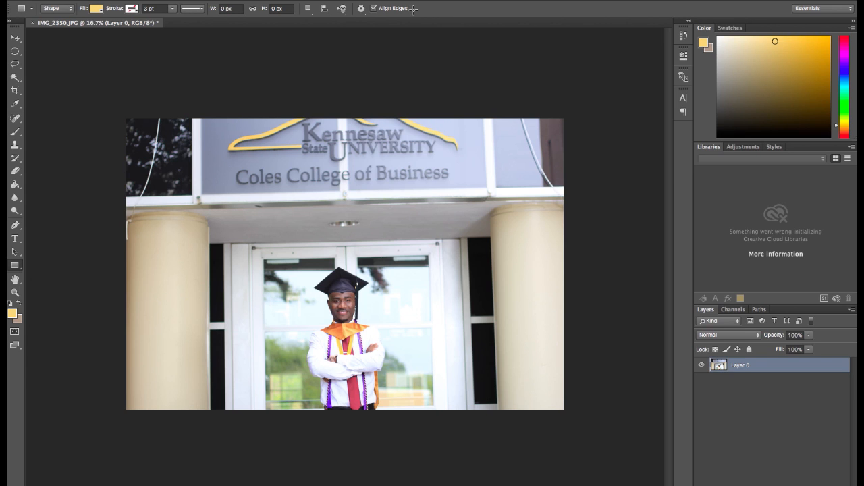
click(15, 265)
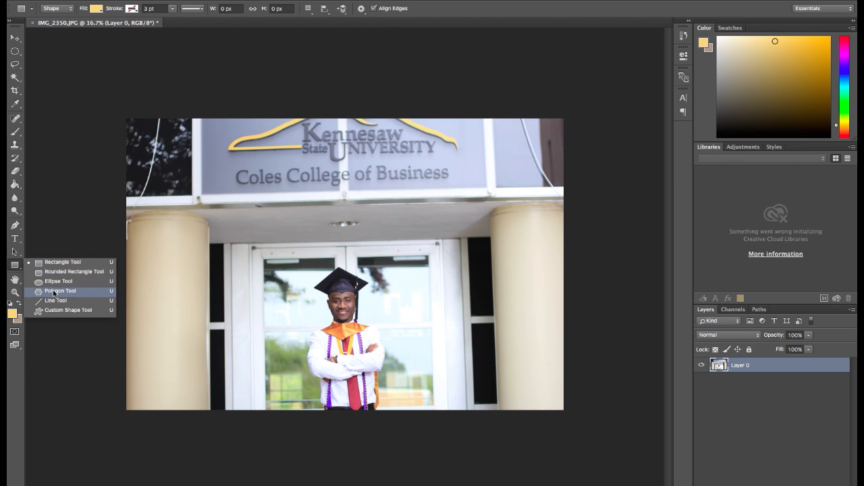
click(60, 283)
click(15, 265)
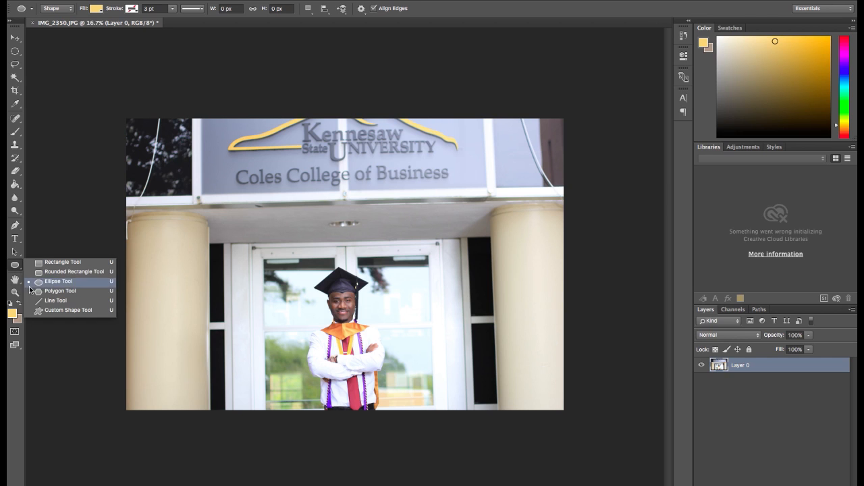
click(40, 294)
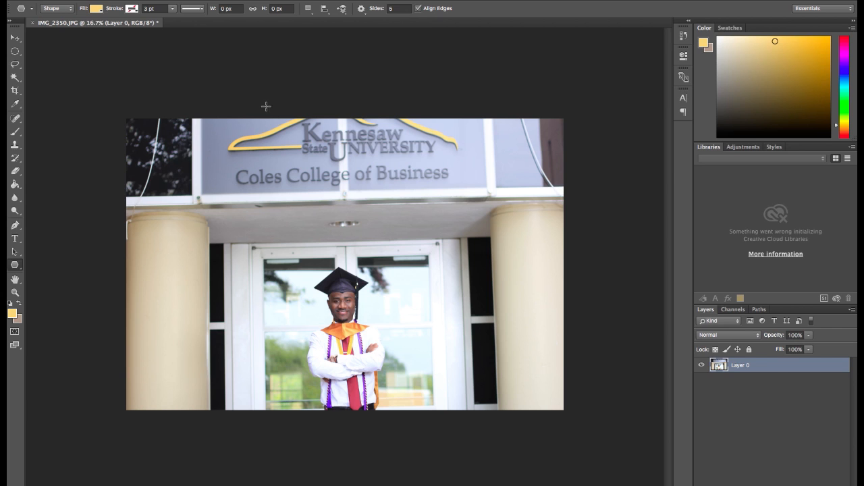
click(18, 268)
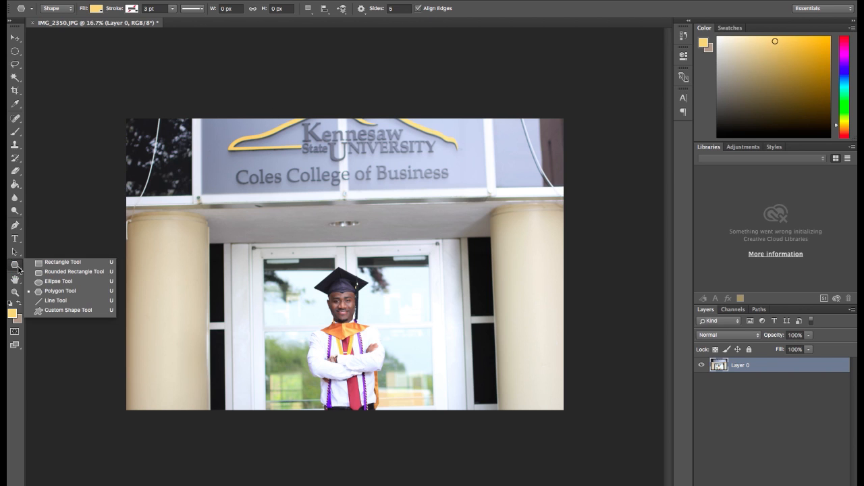
click(54, 301)
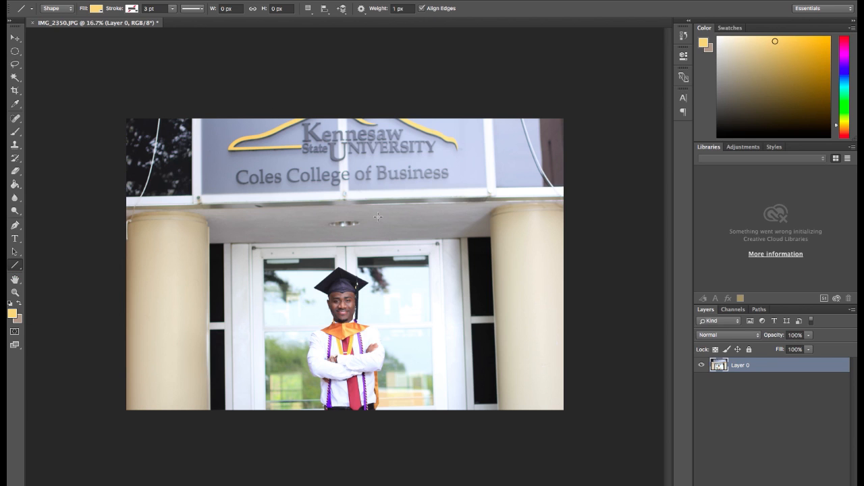
click(18, 268)
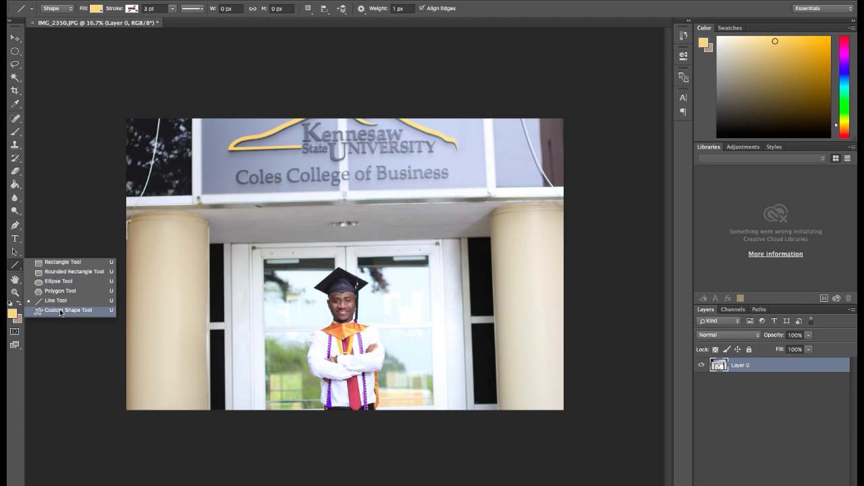
click(58, 263)
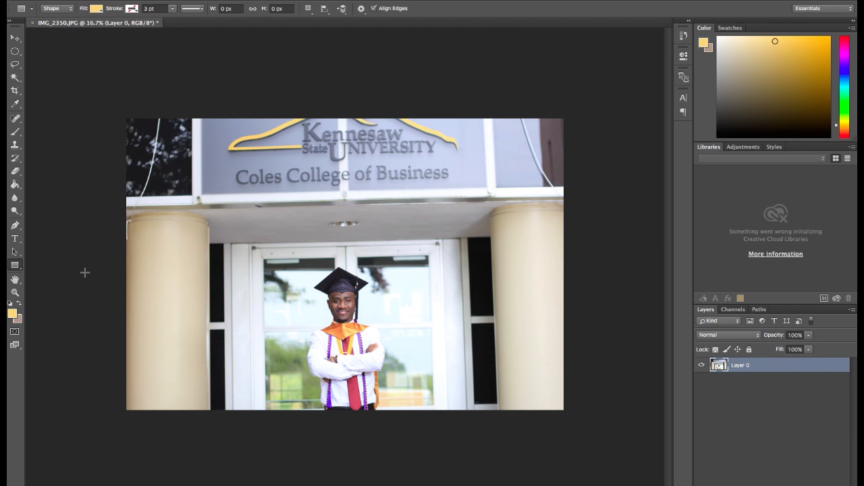
- Enlarge the photo to 33.3% and pan across the column, sign and graduate with the Hand tool
click(15, 279)
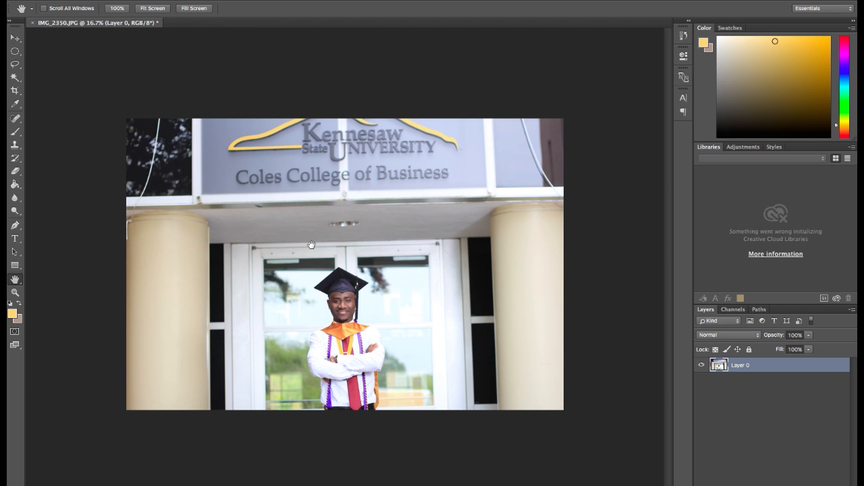
drag(384, 233, 384, 190)
drag(418, 232, 392, 189)
click(358, 184)
key(super+plus)
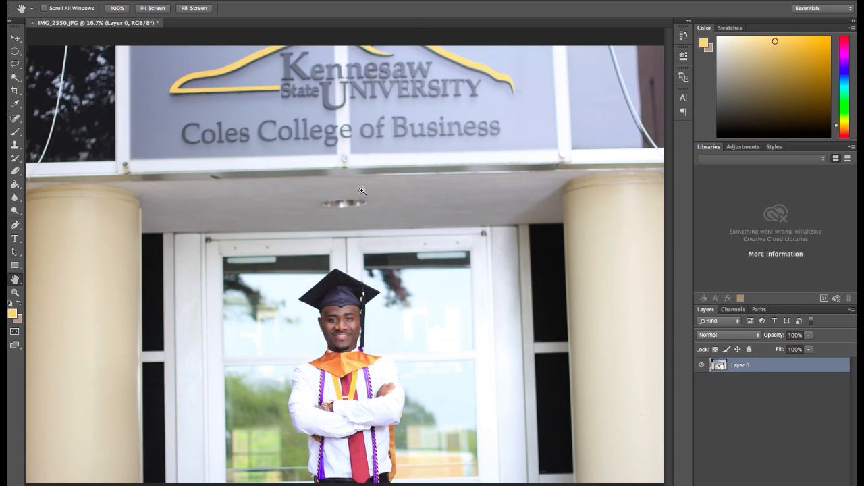
drag(320, 222, 61, 200)
drag(232, 276, 308, 115)
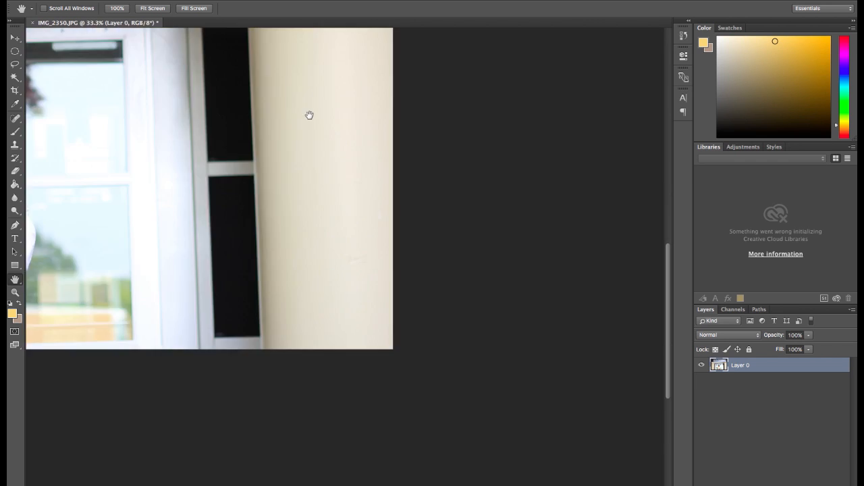
drag(123, 187, 532, 293)
click(366, 225)
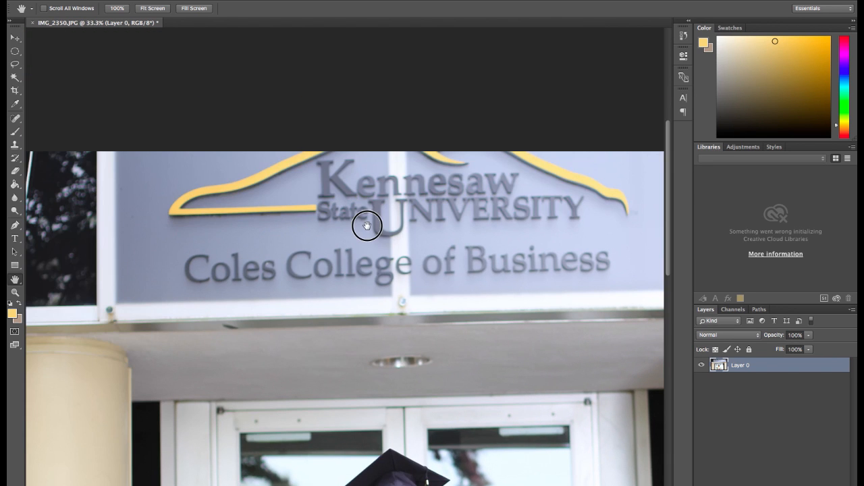
drag(367, 225, 296, 247)
- Switch between the Move, Eyedropper and Lasso tools, pan temporarily while Move is active, and return the view to 16.7%
click(15, 37)
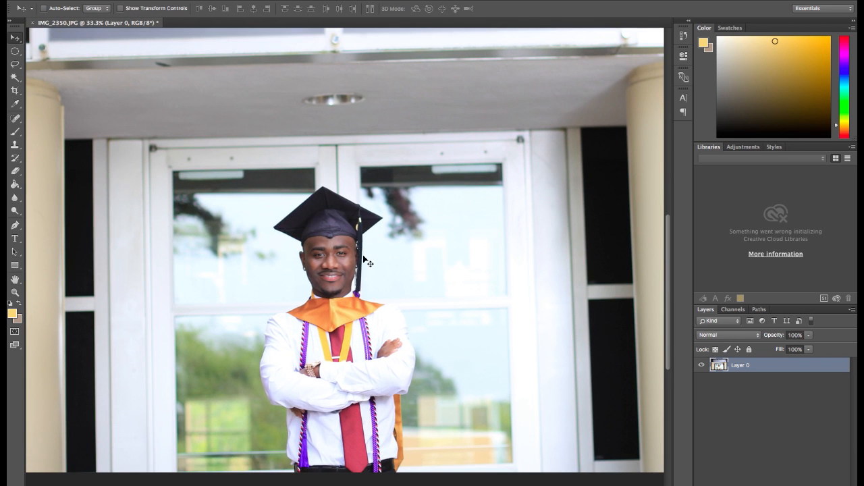
click(14, 104)
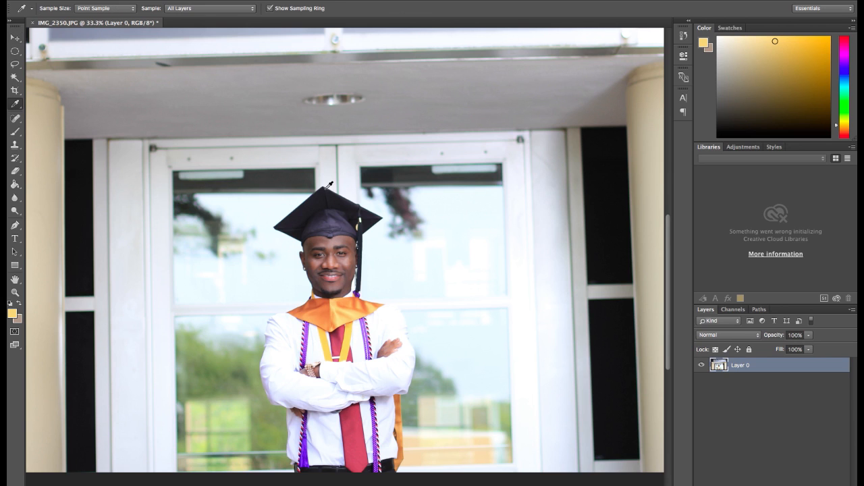
click(15, 65)
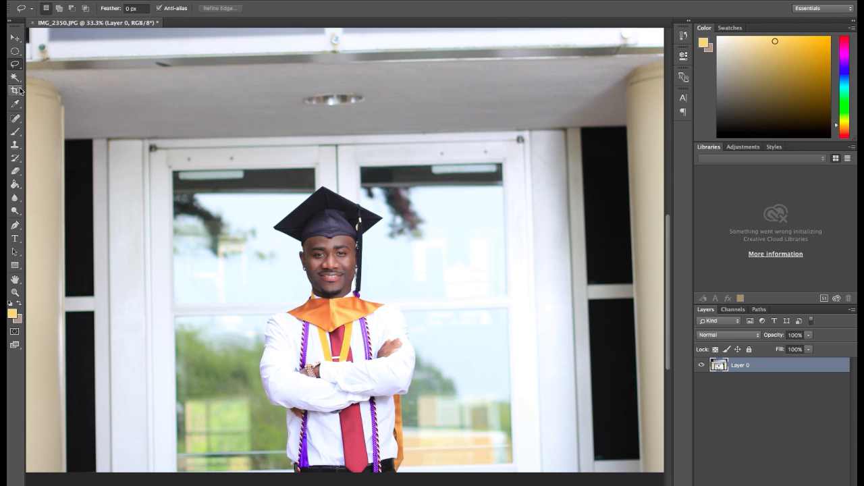
click(15, 37)
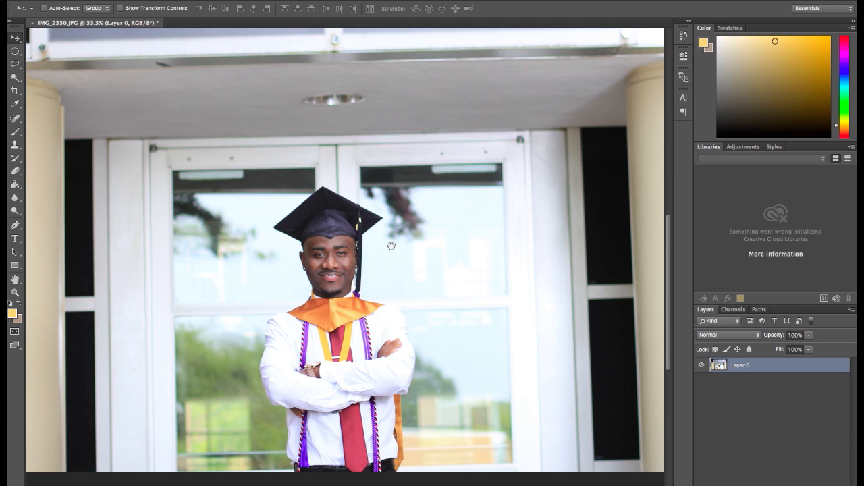
drag(391, 246, 347, 272)
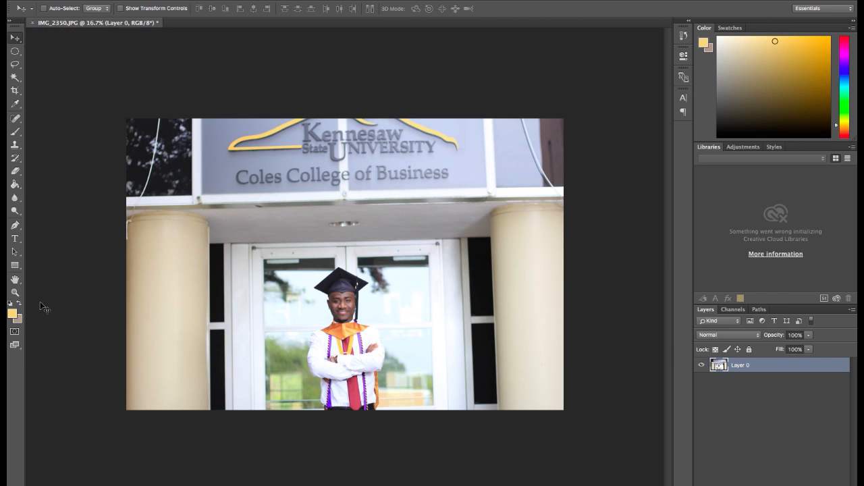
key(ctrl+minus)
- Demonstrate the Zoom tool by enlarging and reducing the view around the graduation cap, ending at 16.7%
click(18, 289)
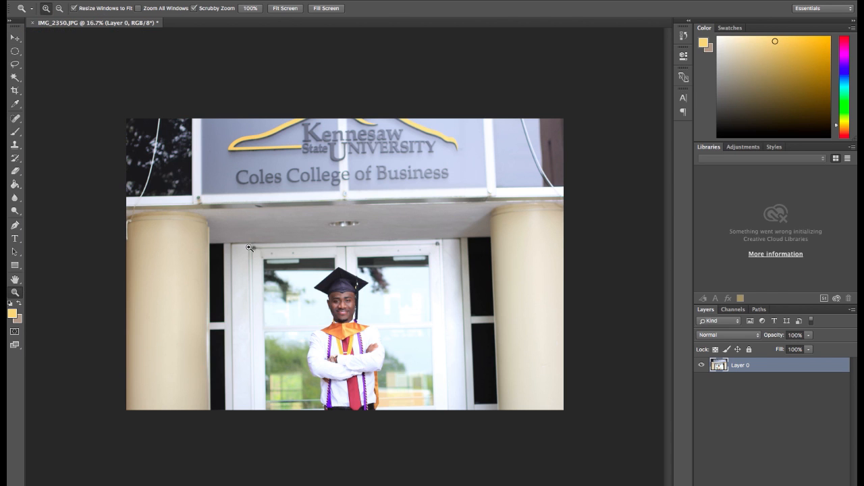
click(314, 250)
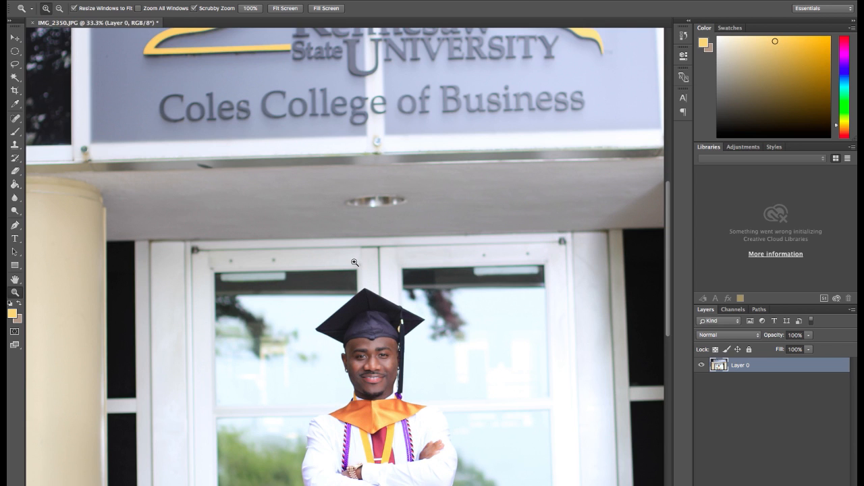
key(alt)
alt+click(355, 264)
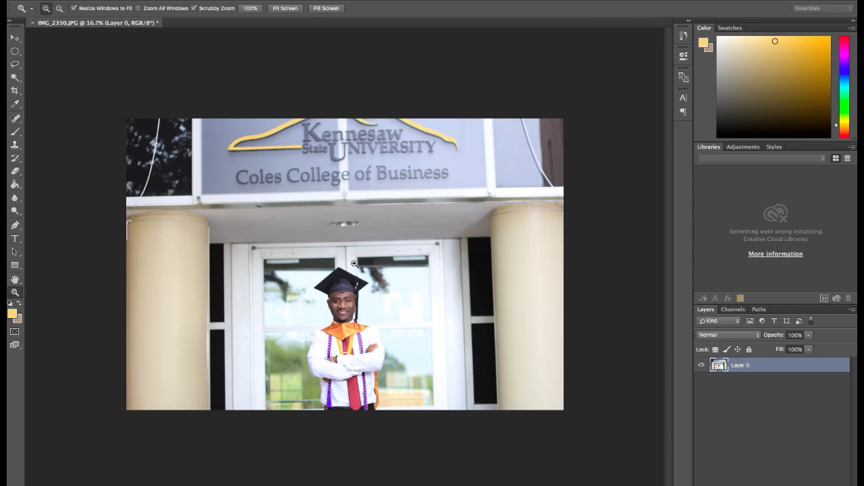
alt+click(354, 263)
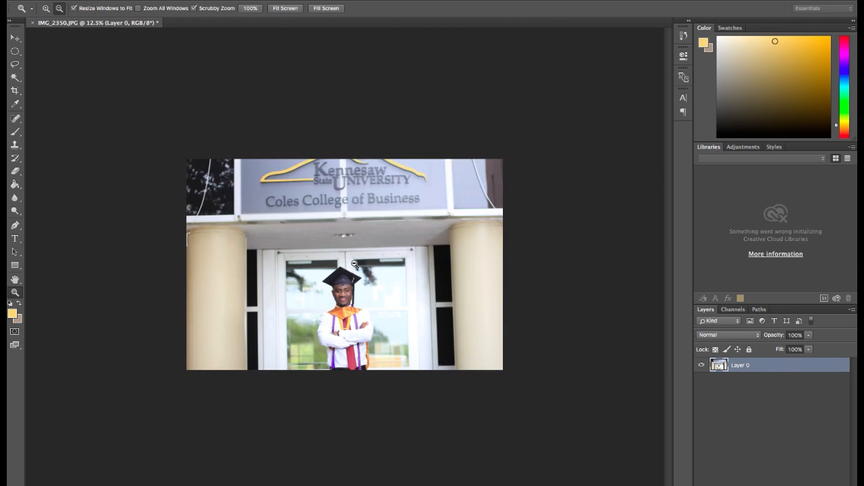
click(354, 263)
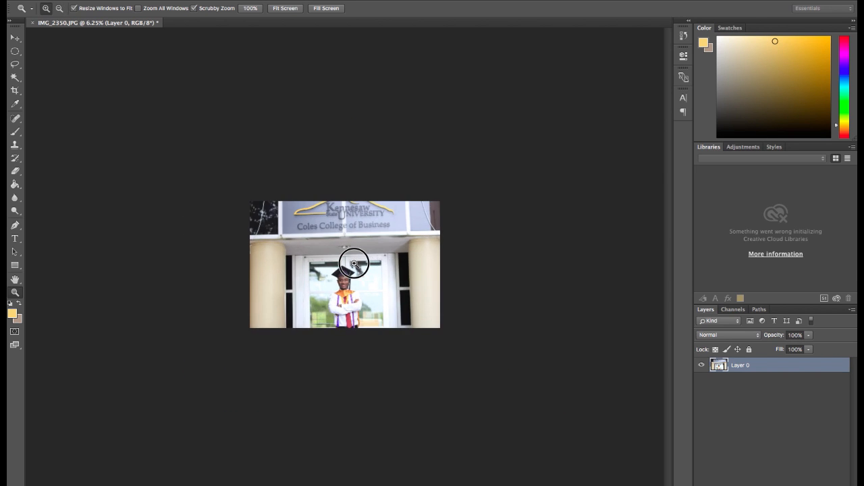
click(355, 263)
click(355, 263)
click(354, 263)
alt+click(355, 263)
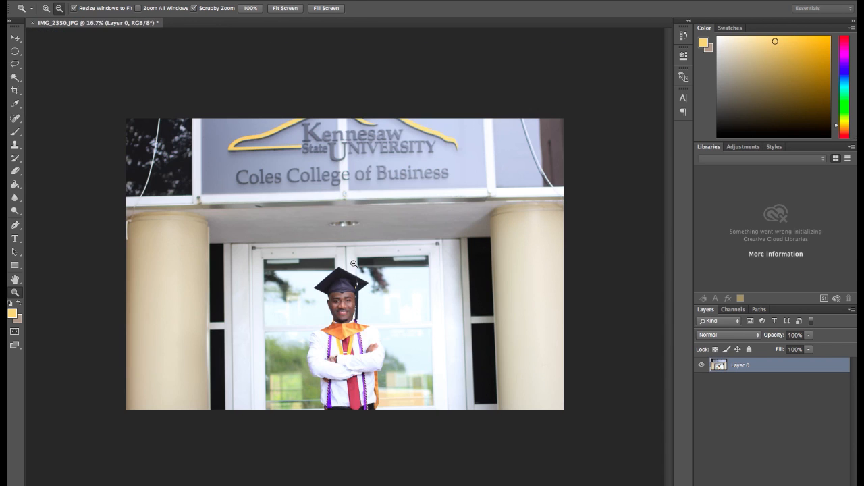
- Swap the foreground and background colours back and forth repeatedly, ending with yellow as the foreground colour
click(20, 304)
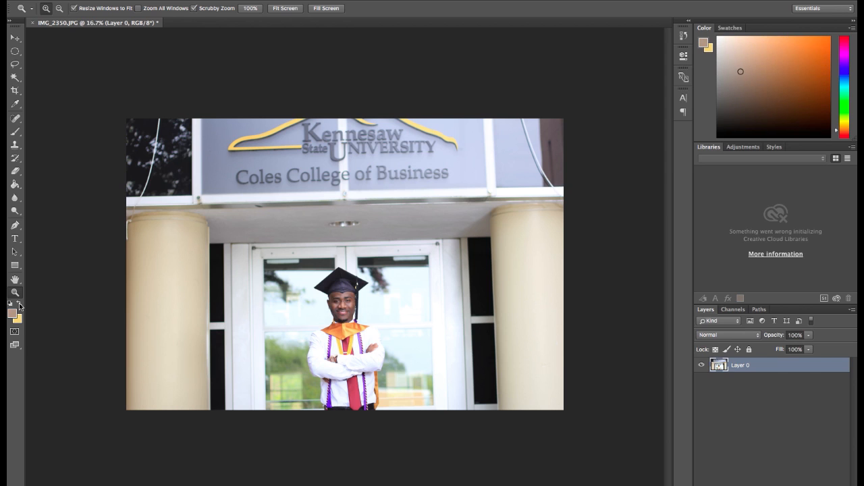
click(19, 305)
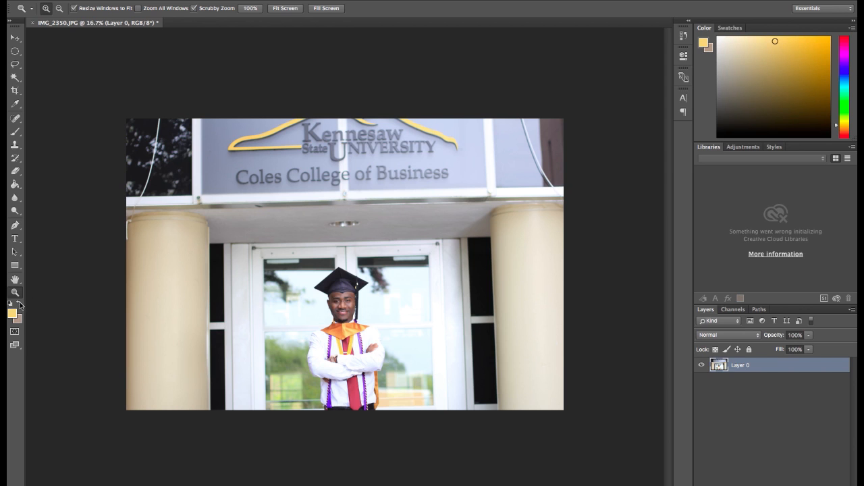
click(19, 305)
click(19, 304)
key(x)
key(x)
key(x)
key(x)
key(x)
key(x)
key(x)
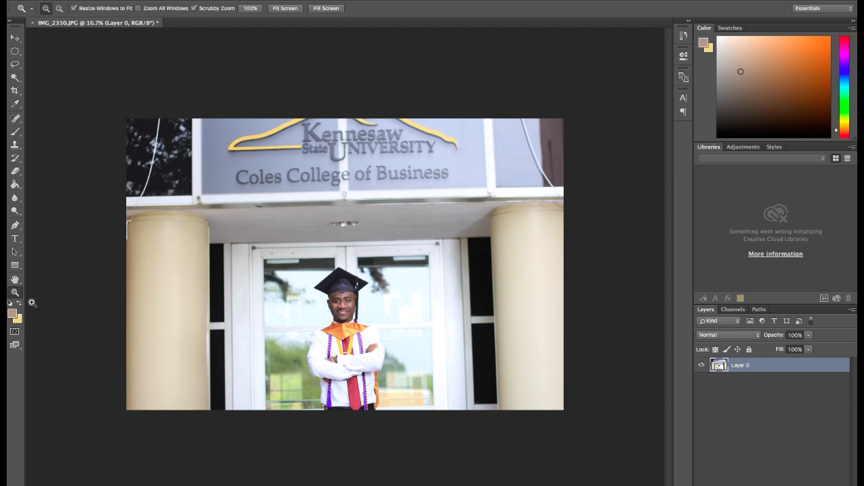
key(x)
key(x)
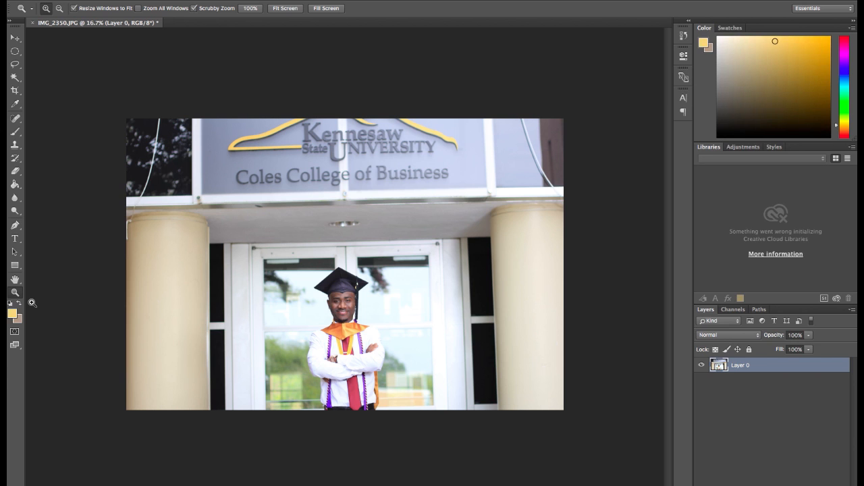
- Zoom in to 25% near the photo's left column and return the view to 16.7%
click(34, 302)
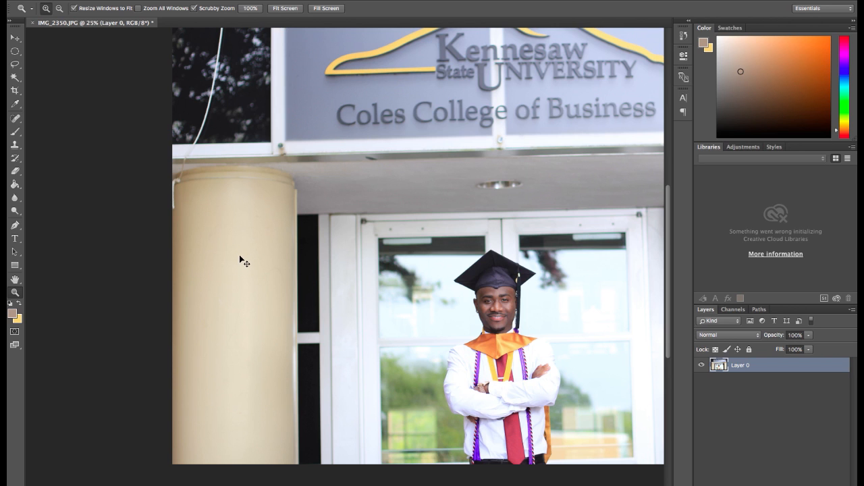
key(ctrl+minus)
key(ctrl+plus)
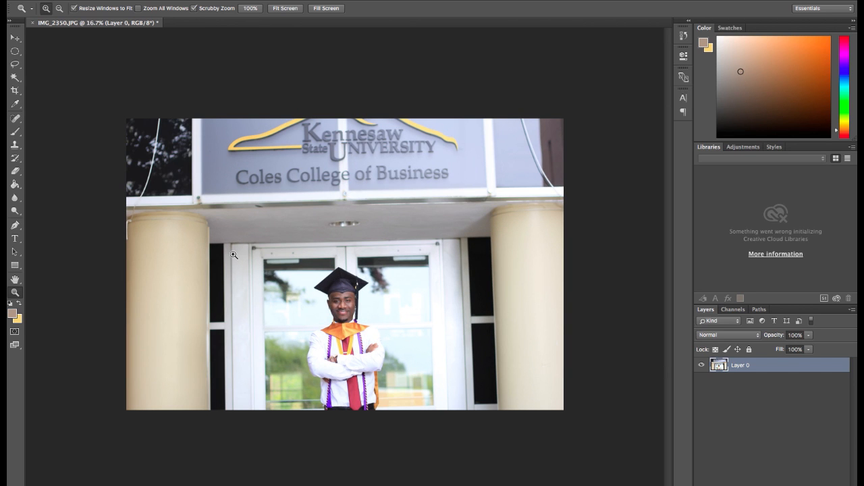